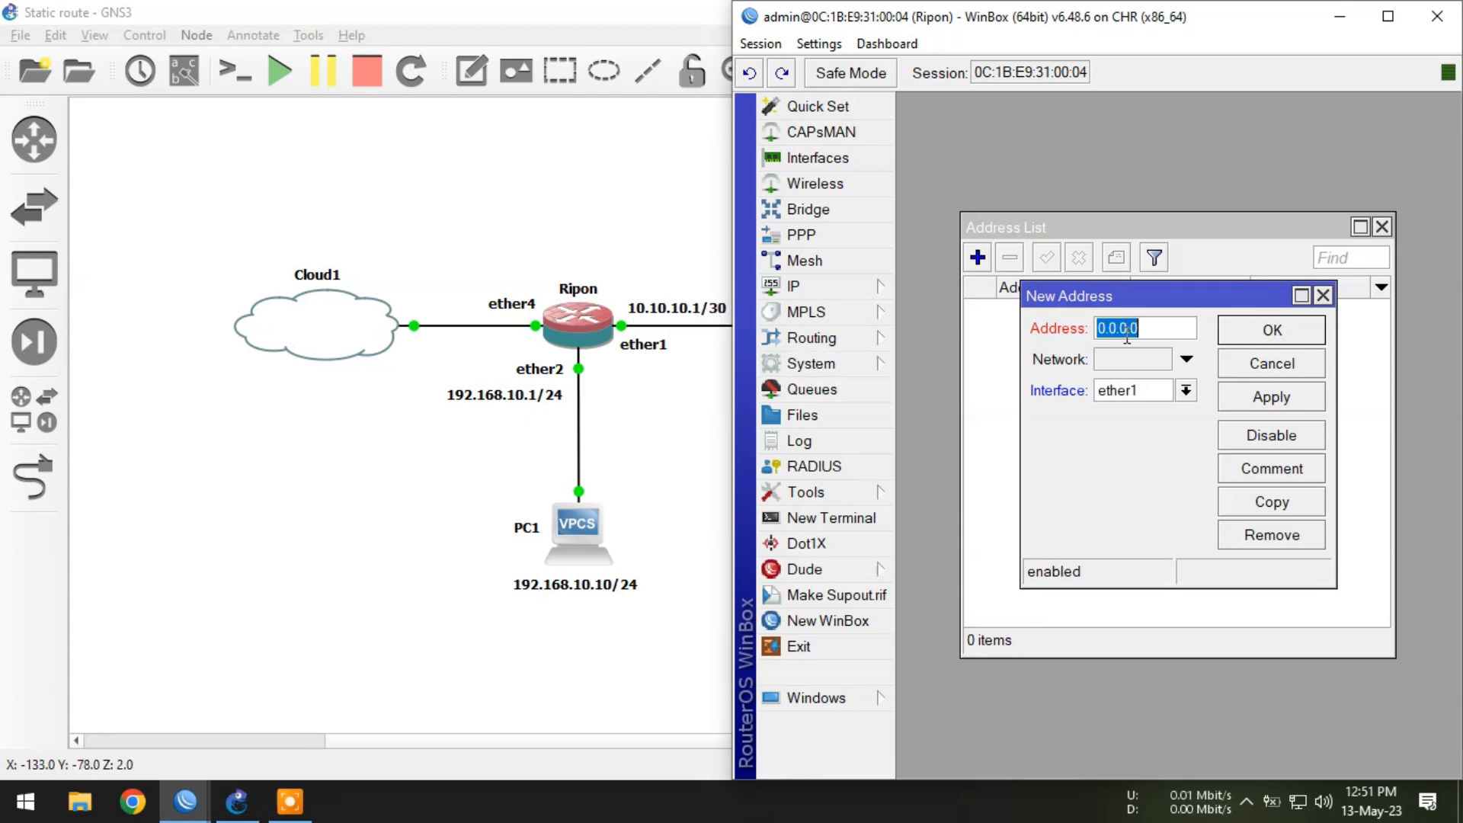
- Add the IP address 10.10.10.1/30 to interface ether1 on the Ripon router
{"action": "type", "text": "10.10."}
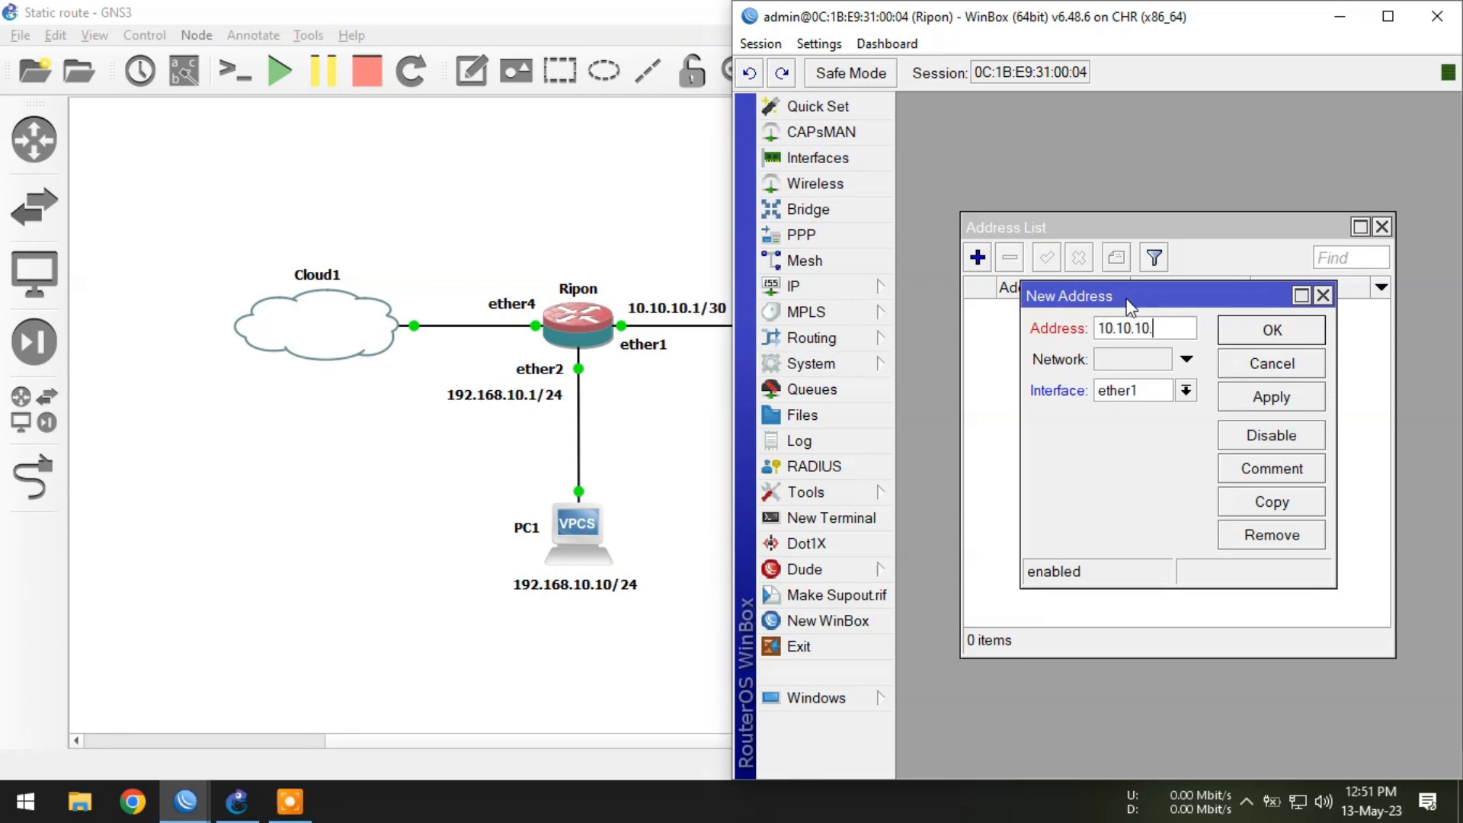
{"action": "type", "text": "10.1/30"}
{"action": "left_click", "coordinate": [1259, 340]}
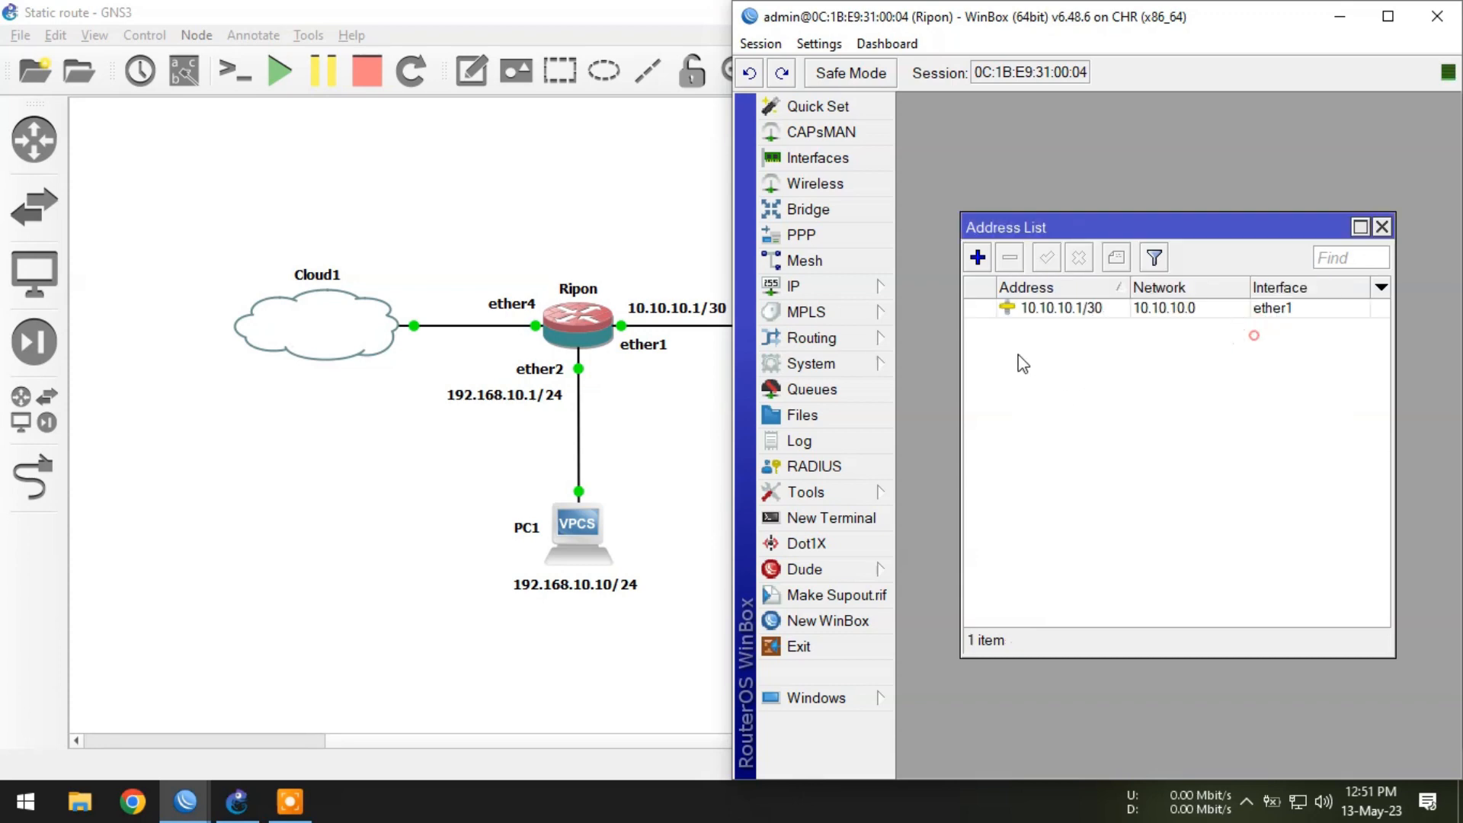
- Add the IP address 192.168.10.1/24 to interface ether2 on the Ripon router
{"action": "left_click", "coordinate": [978, 259]}
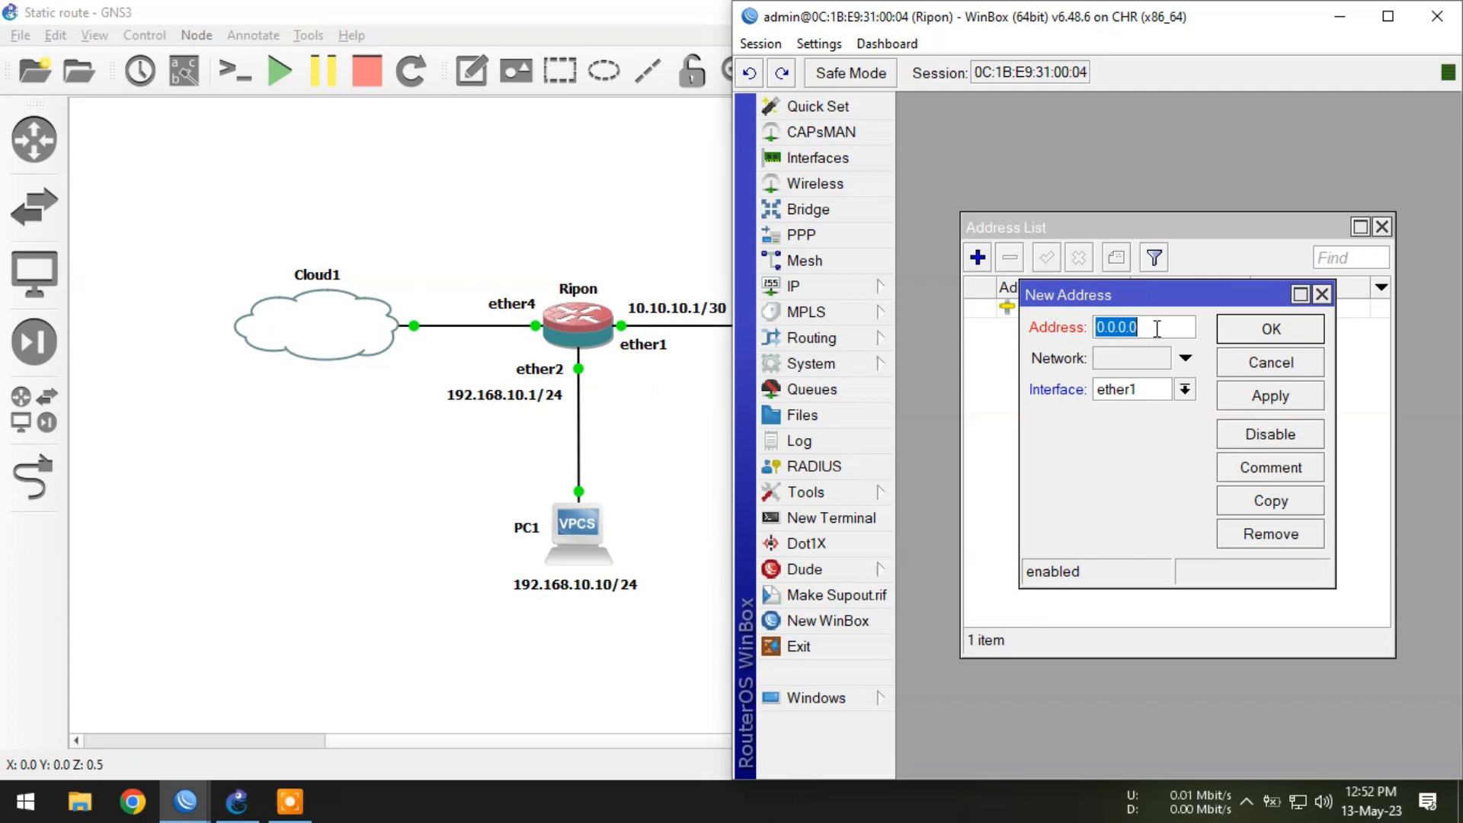
{"action": "type", "text": "192.168.10."}
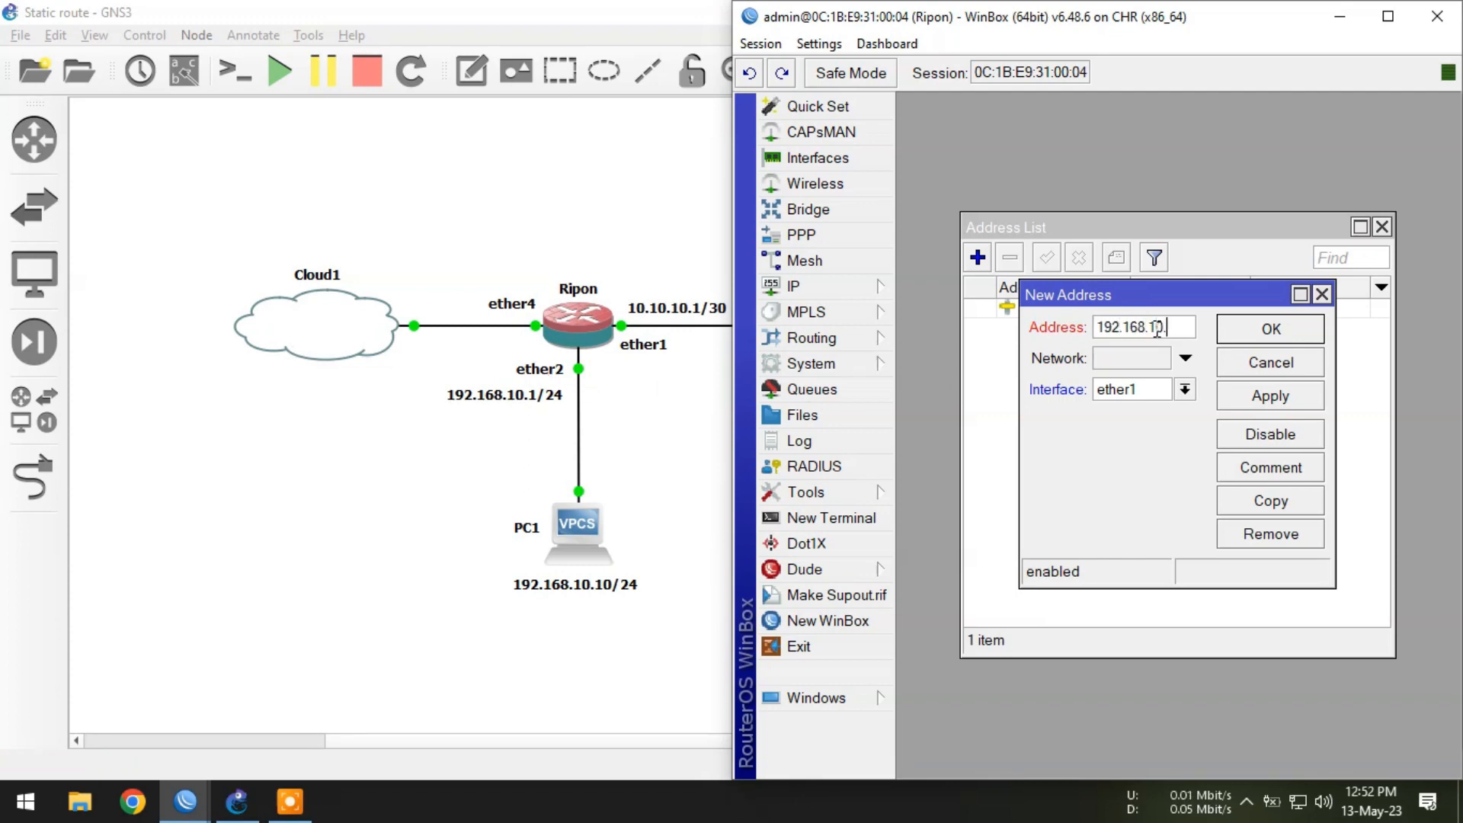
{"action": "type", "text": "1/24"}
{"action": "left_click", "coordinate": [1133, 390]}
{"action": "left_click", "coordinate": [1136, 423]}
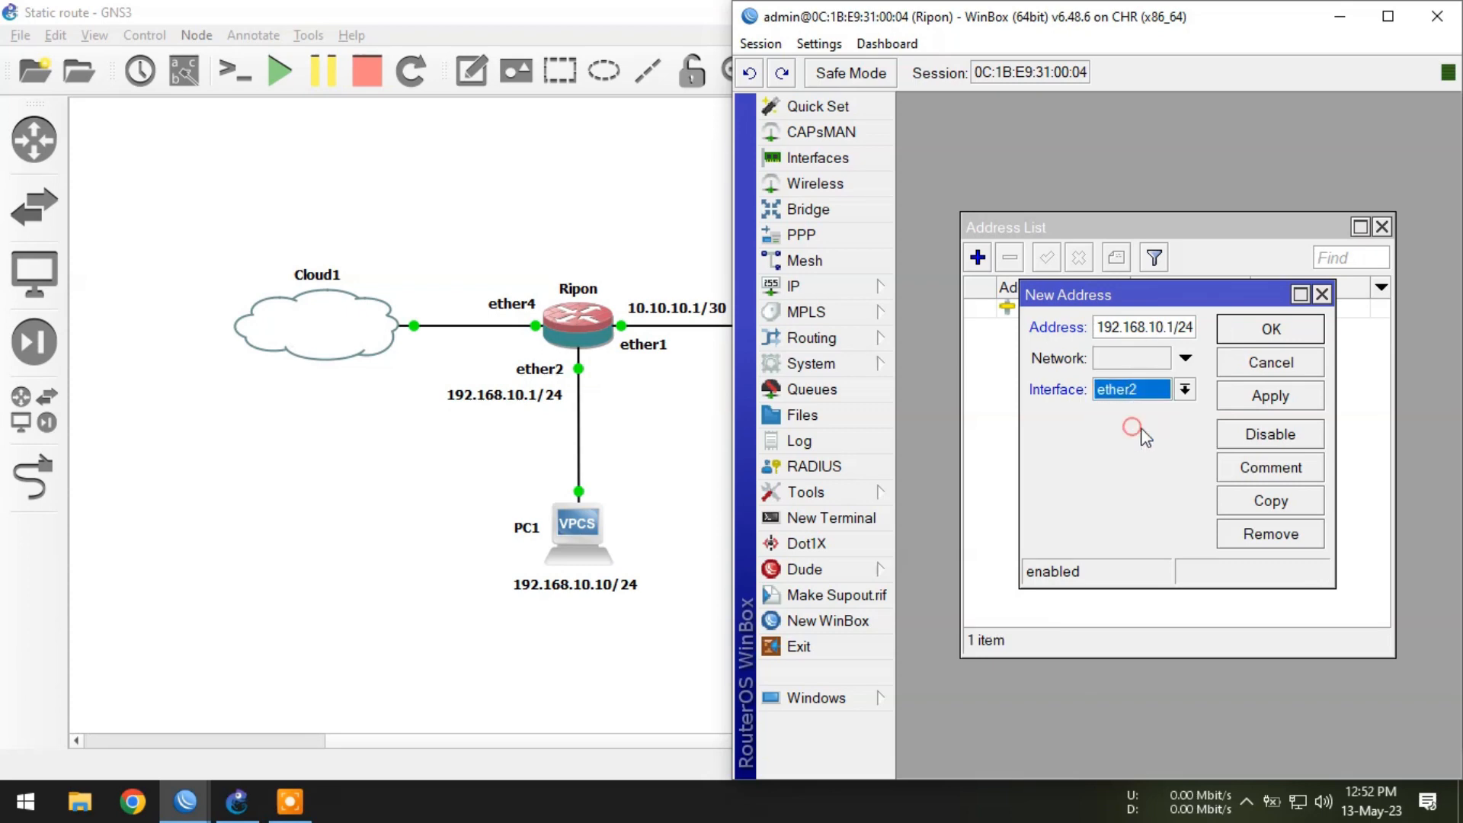
{"action": "left_click", "coordinate": [1270, 329]}
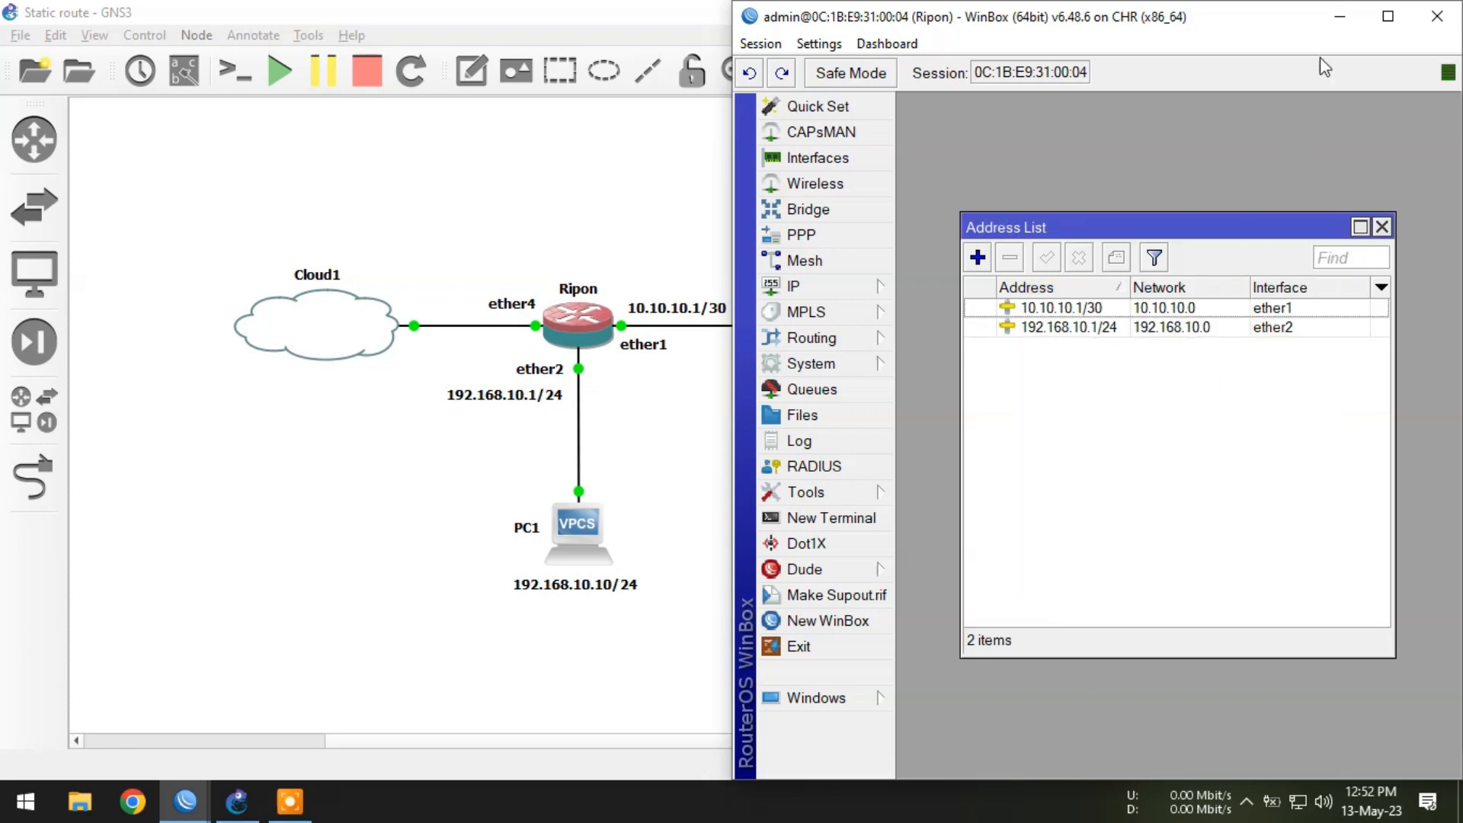
- Switch to the Sagor router's WinBox session and add the IP address 10.10.10.2/30 to interface ether1
{"action": "left_click", "coordinate": [1339, 16]}
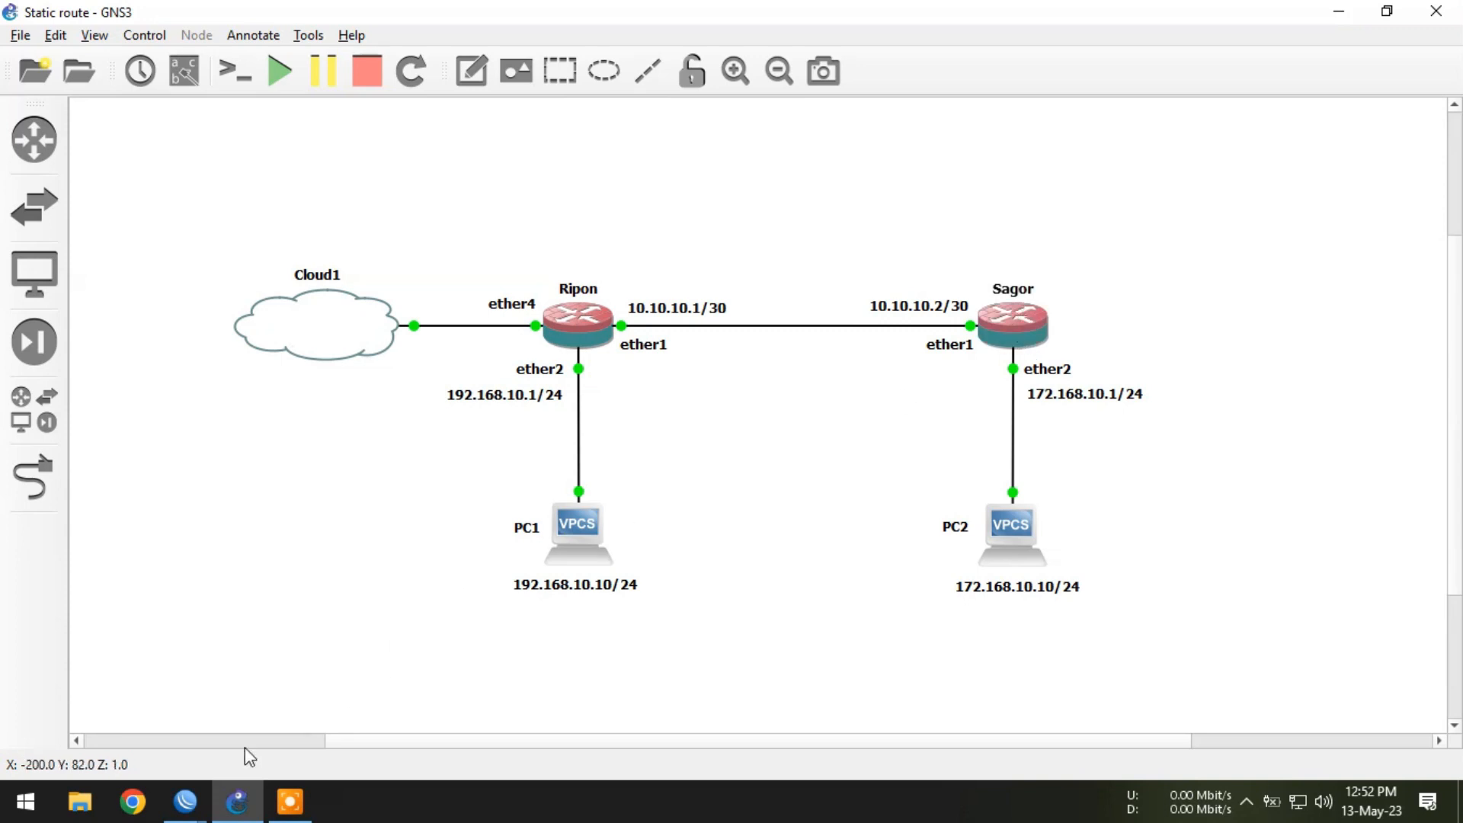
{"action": "mouse_move", "coordinate": [185, 801]}
{"action": "left_click", "coordinate": [274, 704]}
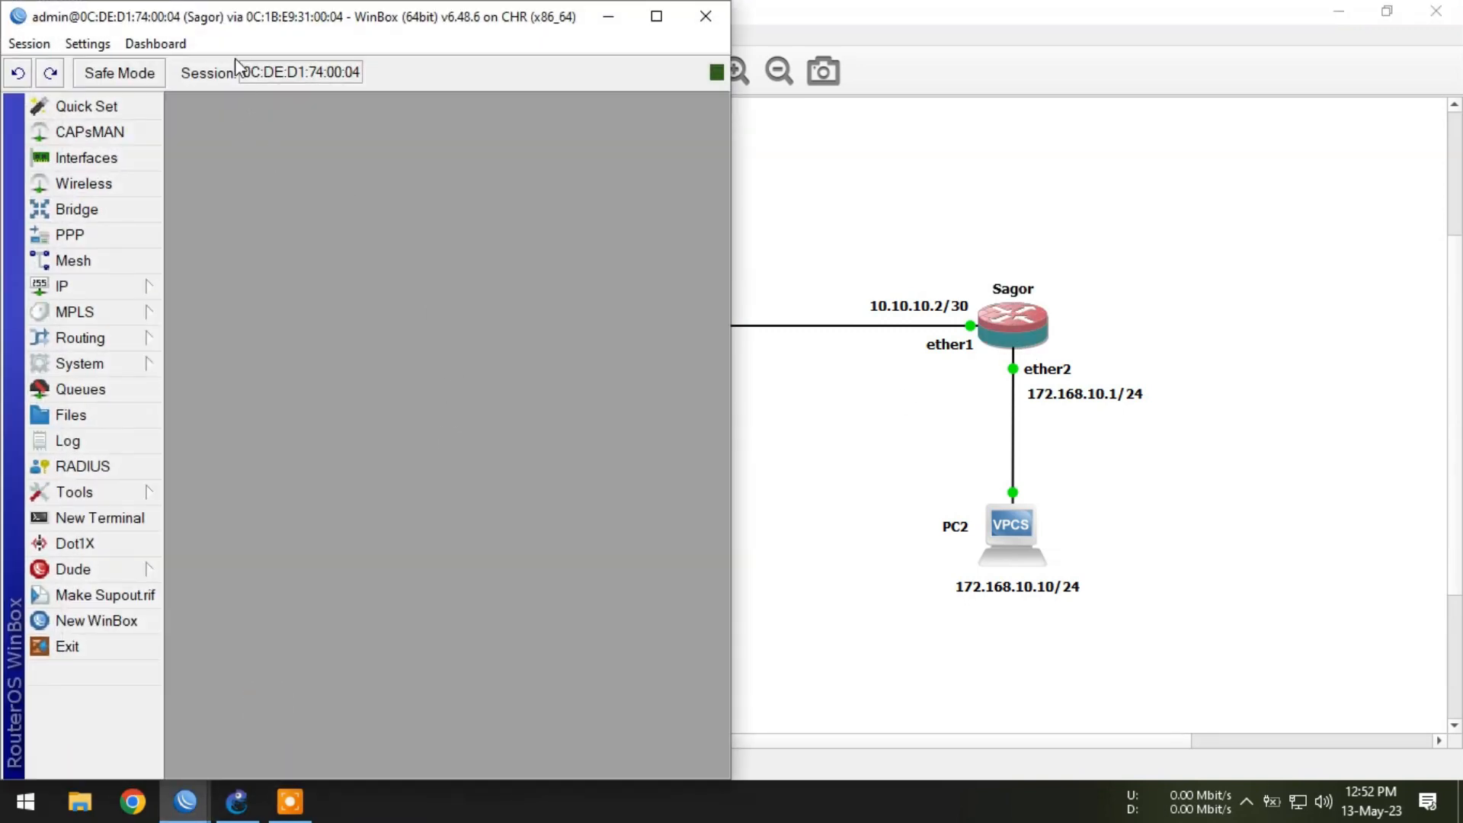
{"action": "left_click", "coordinate": [87, 292]}
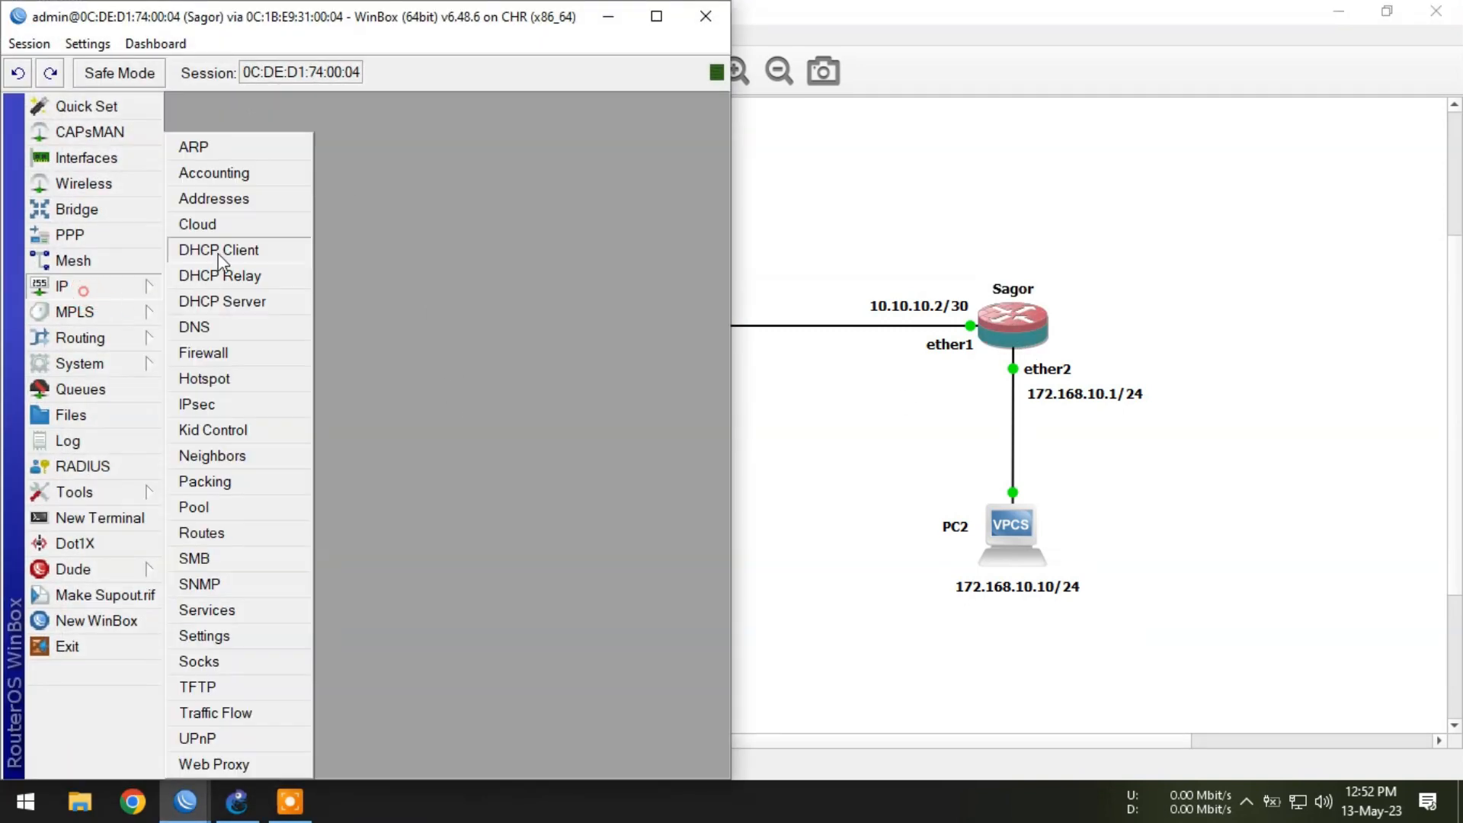
{"action": "left_click", "coordinate": [207, 196]}
{"action": "left_click", "coordinate": [246, 258]}
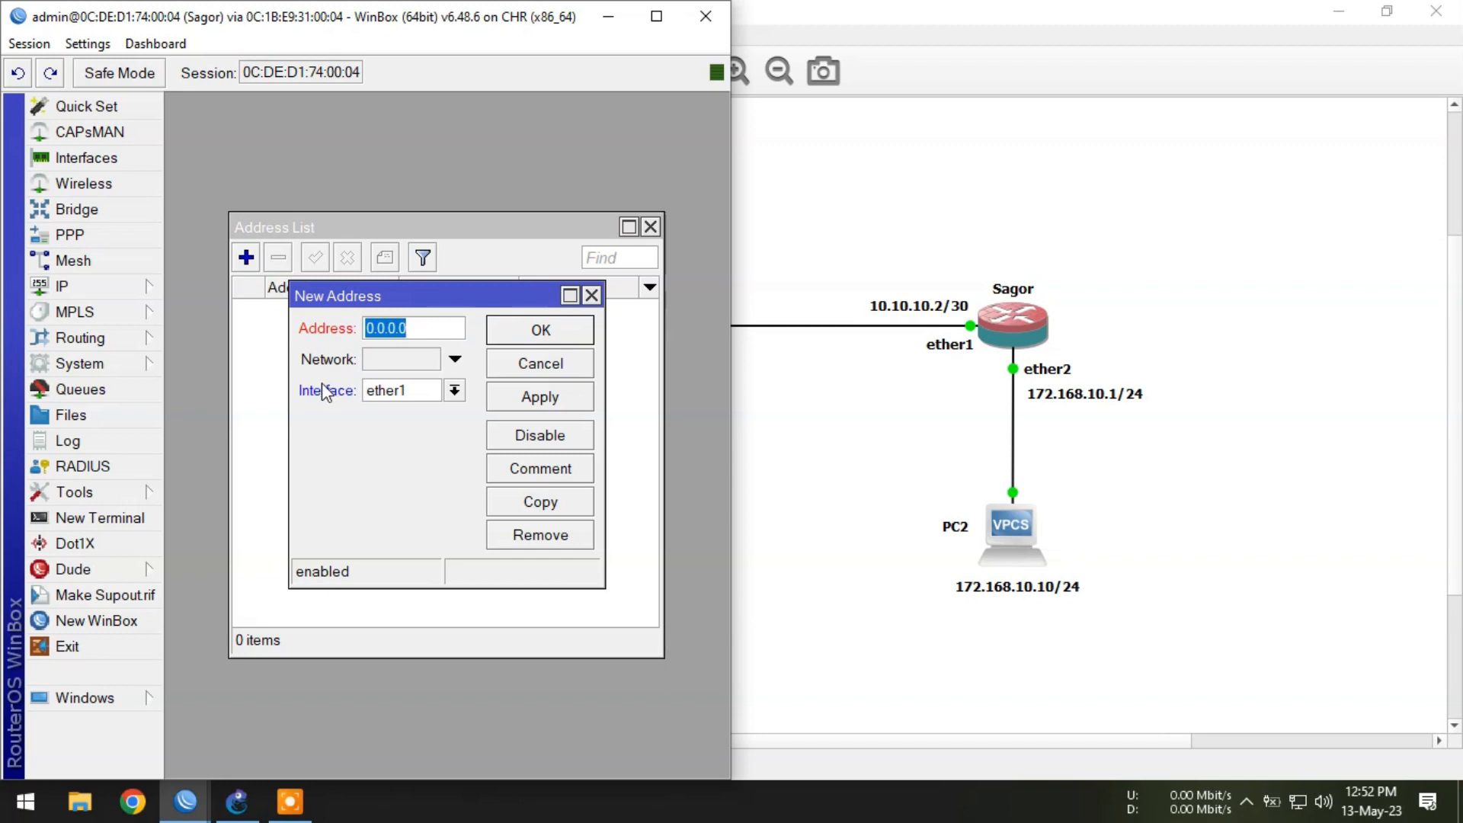
{"action": "type", "text": "10.10.10.2/30"}
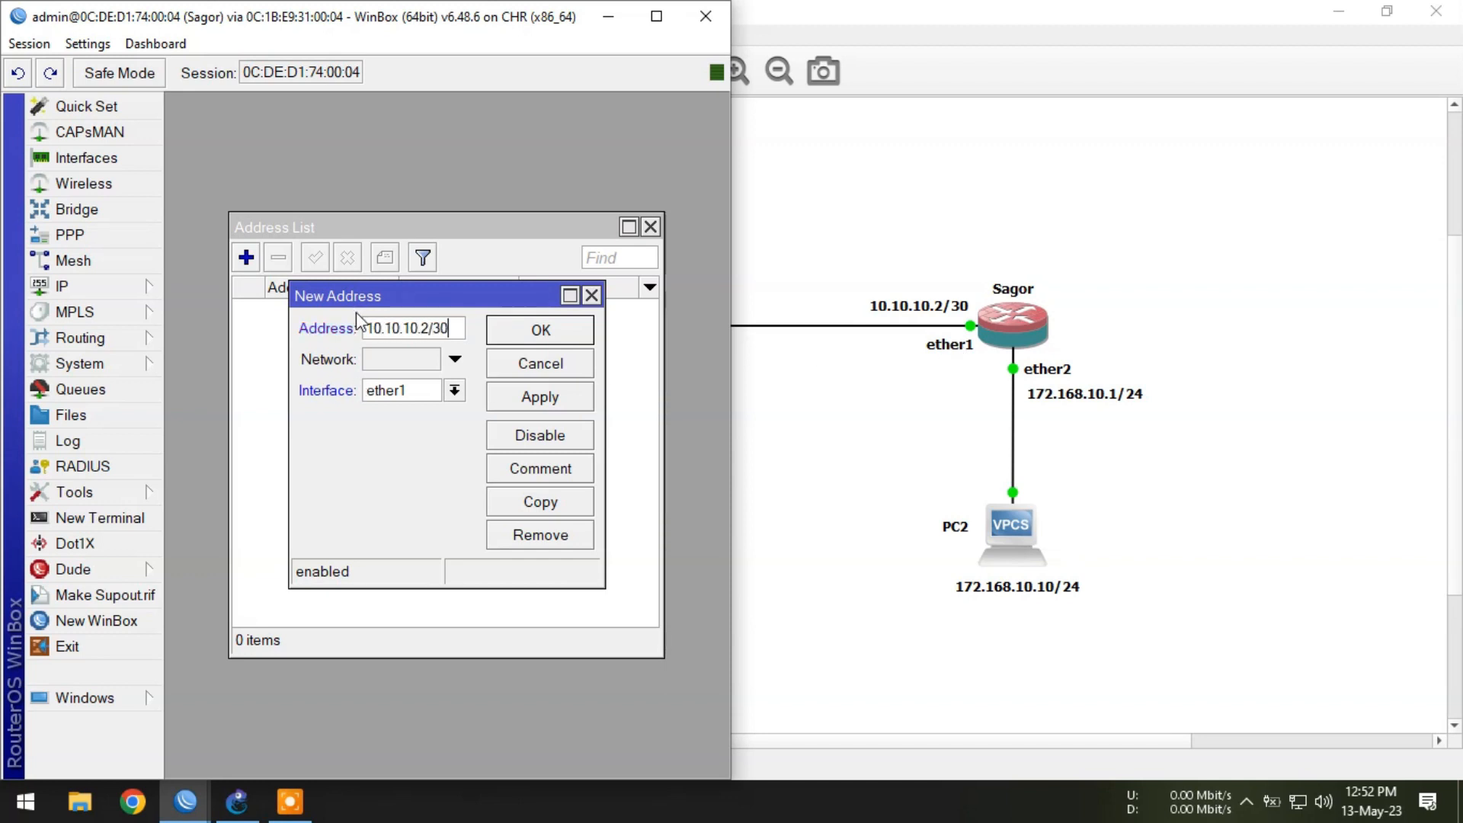
{"action": "left_click", "coordinate": [533, 333]}
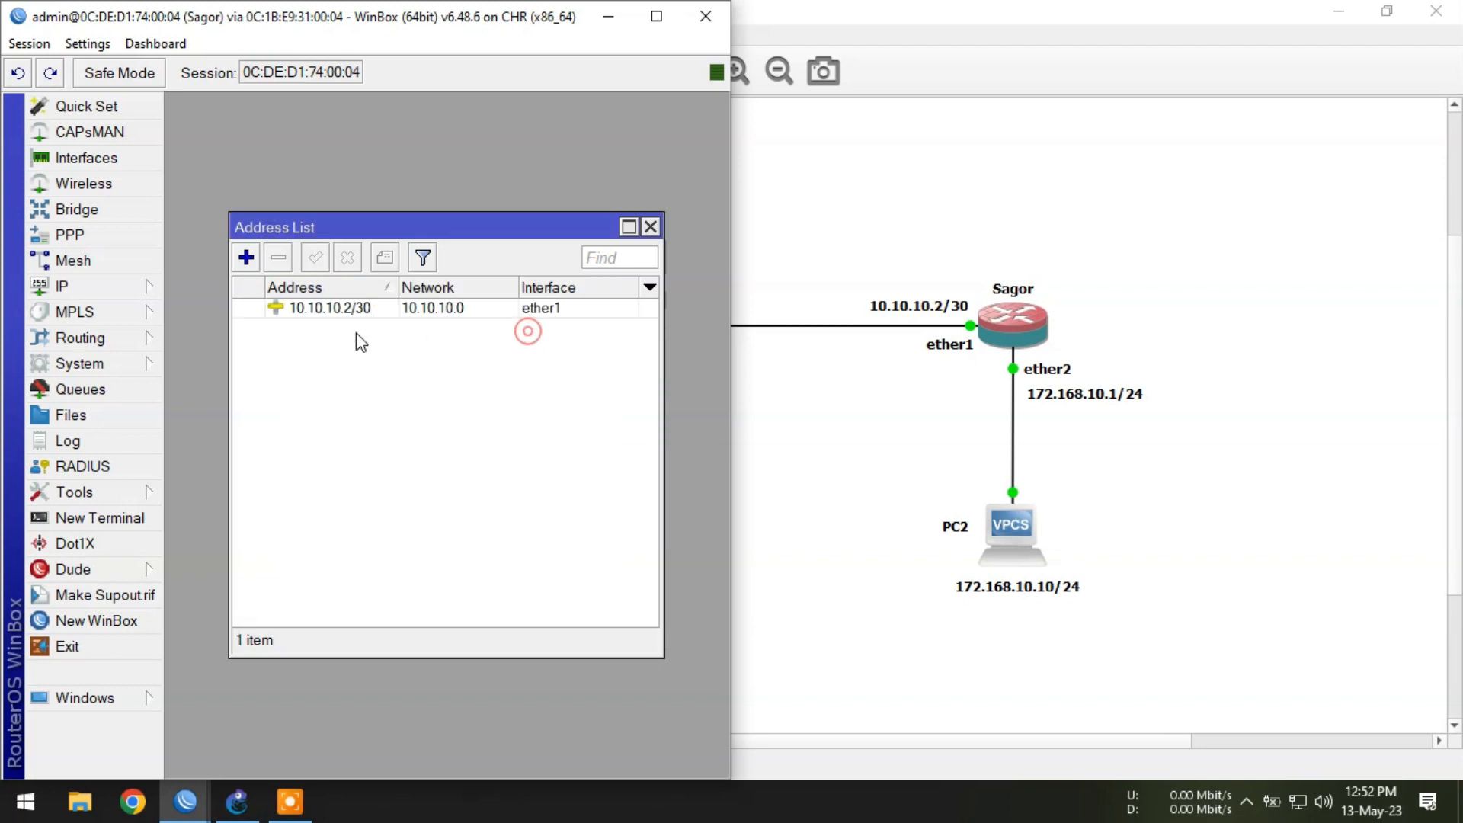
- Add the IP address 172.168.10.1/24 to interface ether2 on the Sagor router
{"action": "left_click", "coordinate": [246, 259]}
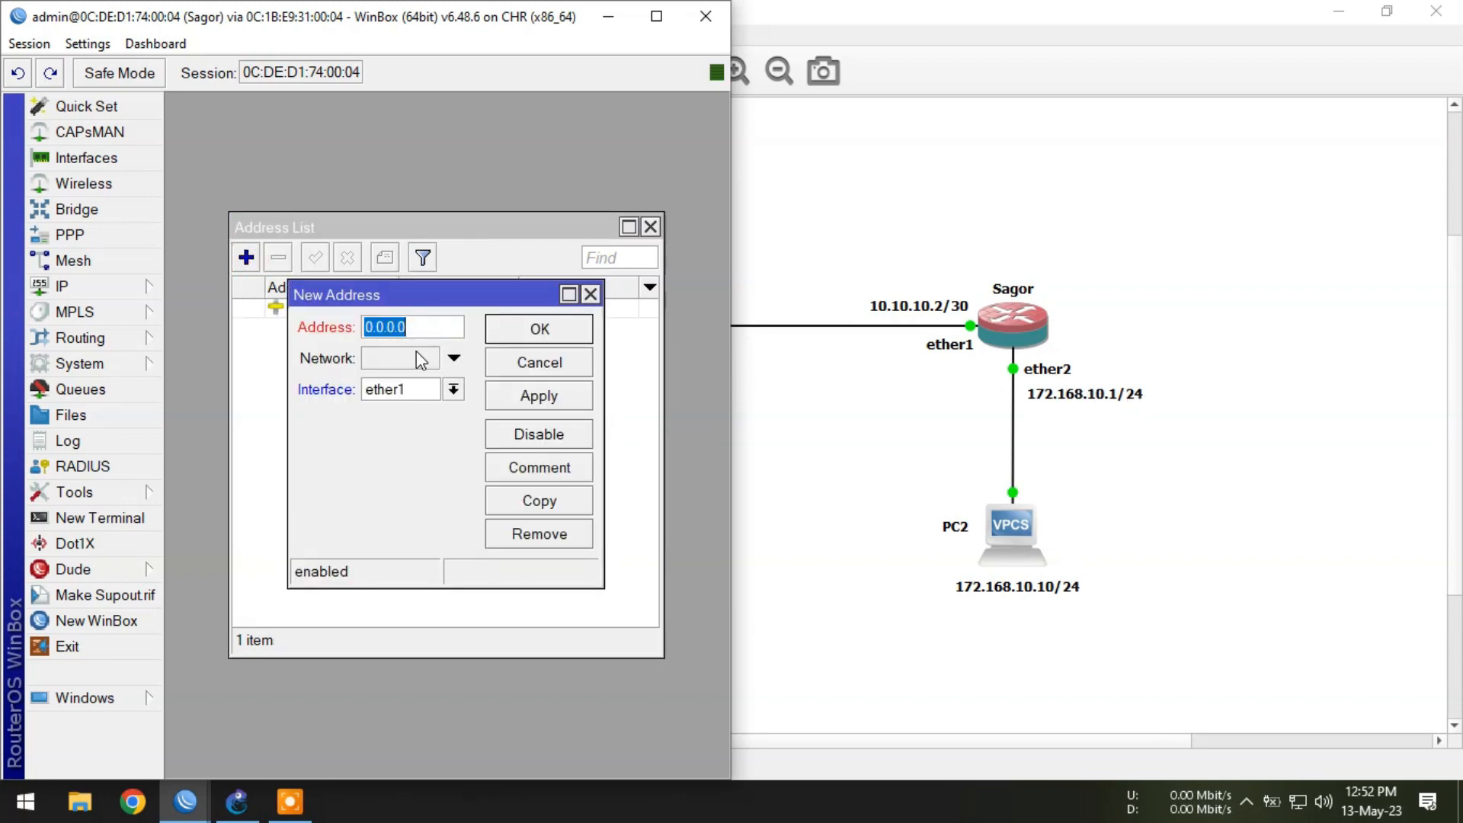
{"action": "type", "text": "172.168"}
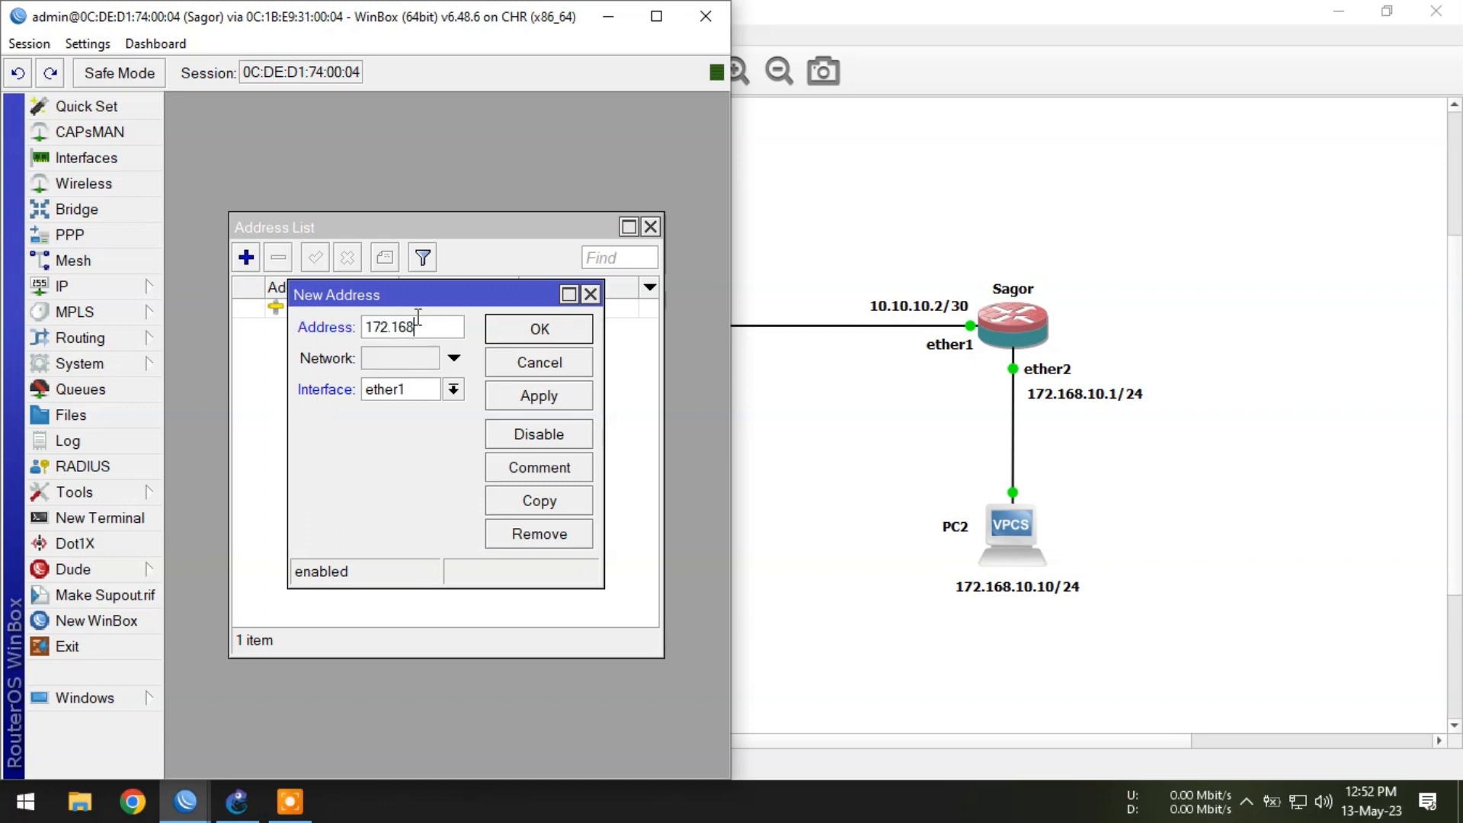
{"action": "type", "text": ".10.1/24"}
{"action": "left_click", "coordinate": [416, 388]}
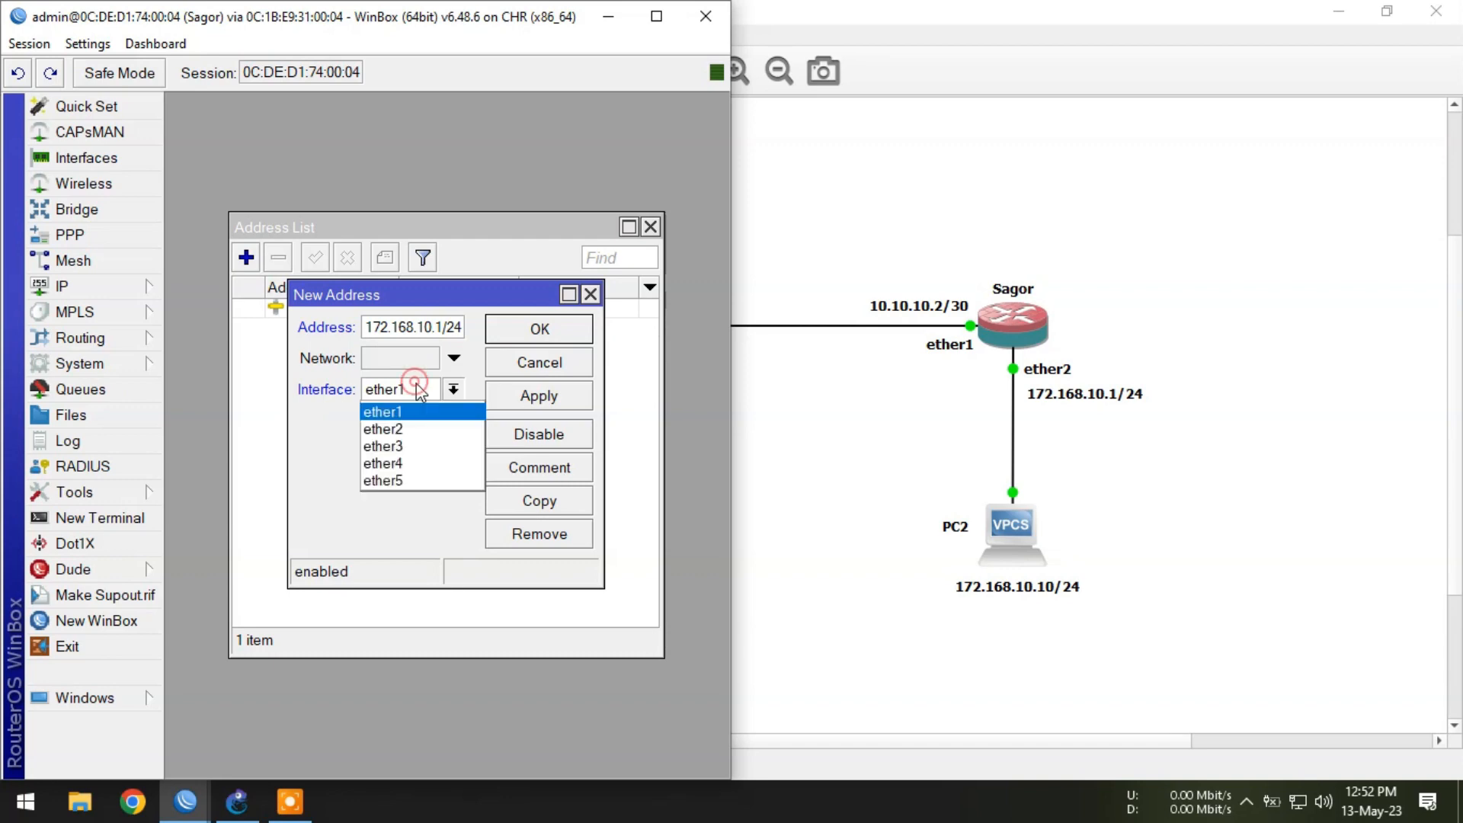
{"action": "left_click", "coordinate": [418, 429]}
{"action": "left_click", "coordinate": [539, 328]}
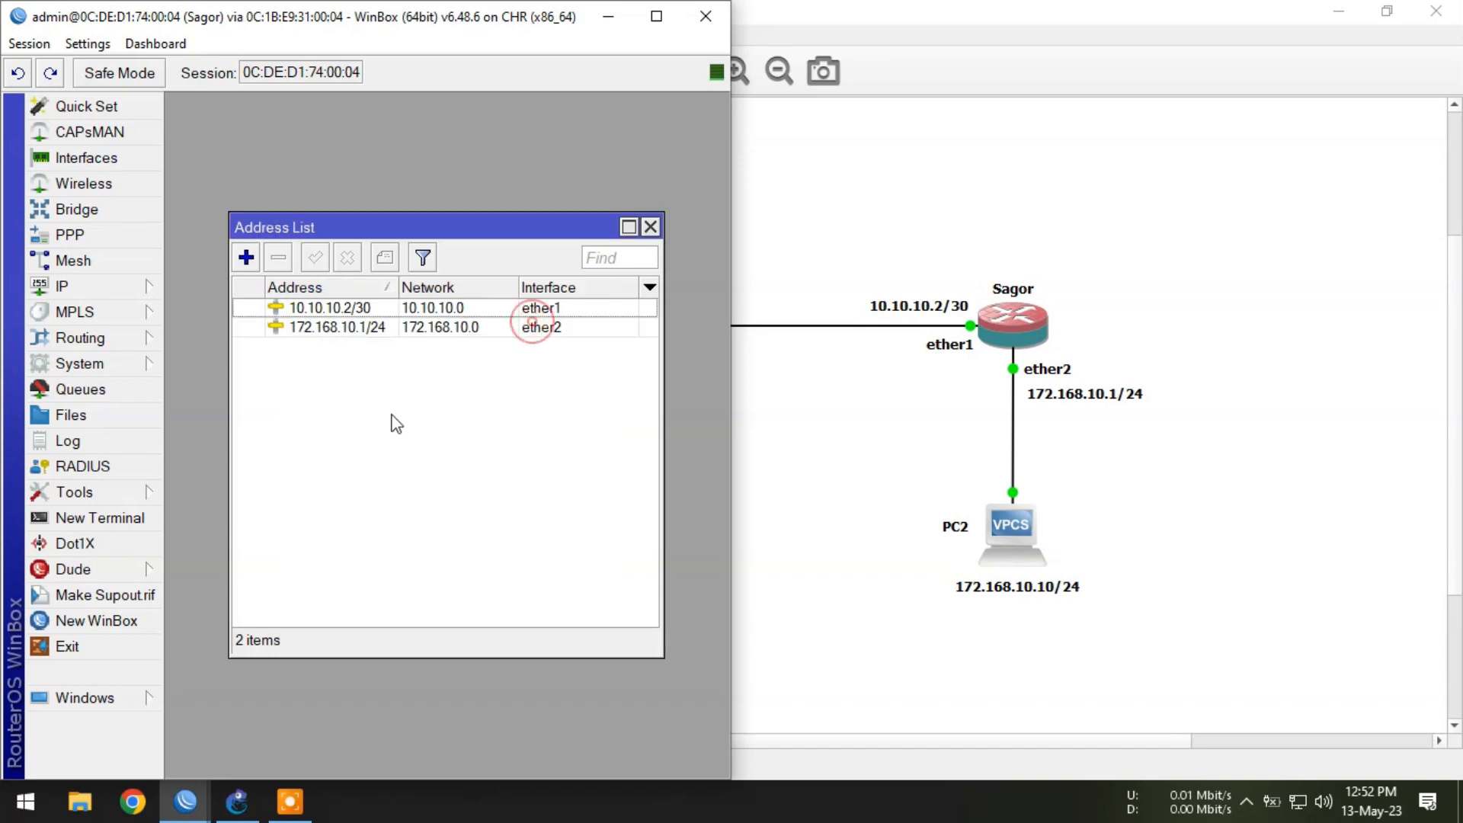
- Open PC1's console from GNS3, assign 192.168.10.10/24 with gateway 192.168.10.1, and save the configuration
{"action": "left_click", "coordinate": [609, 17]}
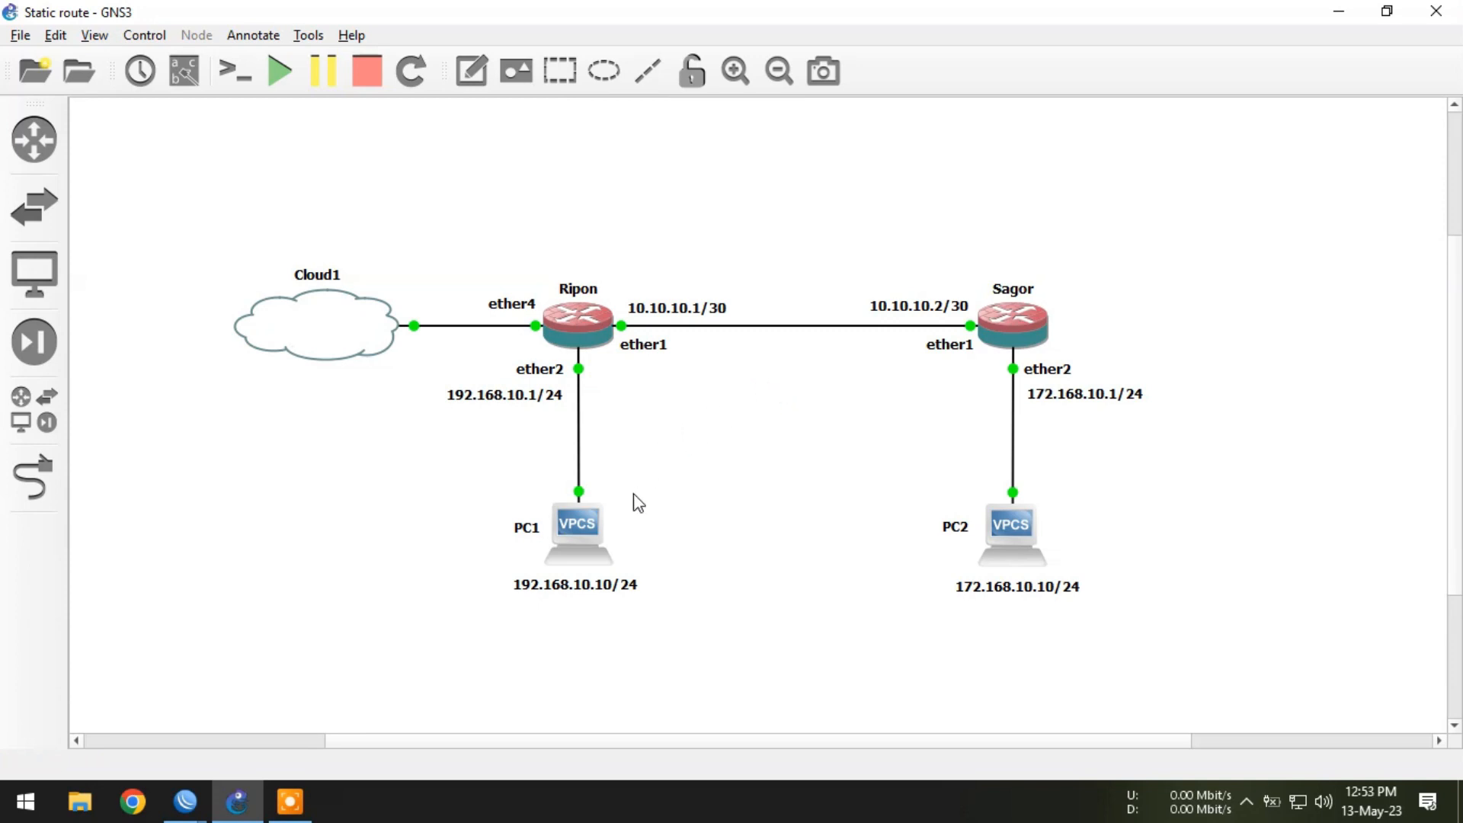
{"action": "left_click", "coordinate": [597, 529]}
{"action": "type", "text": "ip "}
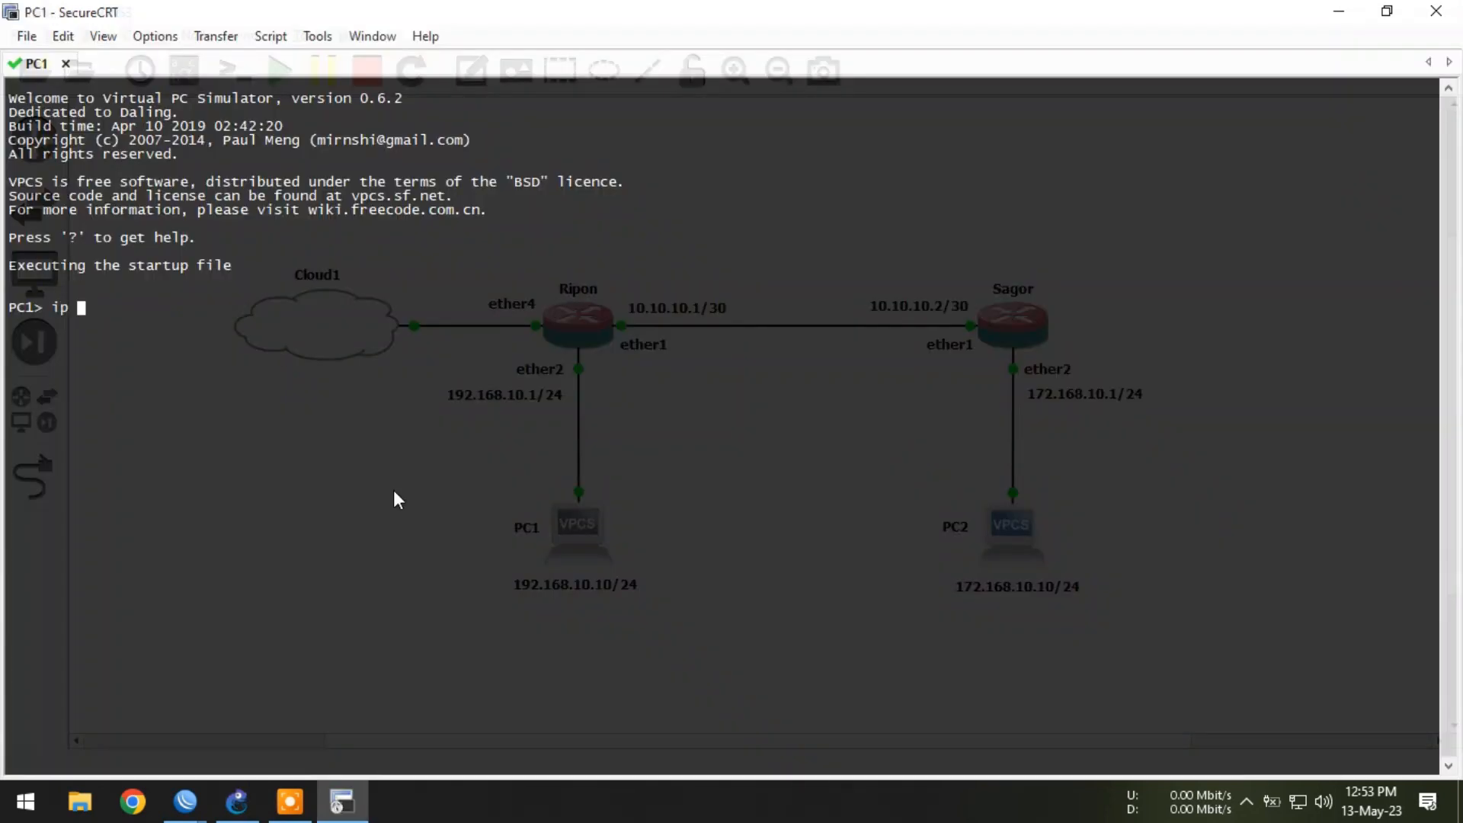
{"action": "type", "text": "192.168.10.10/24 192.168.10.1"}
{"action": "key", "text": "Return"}
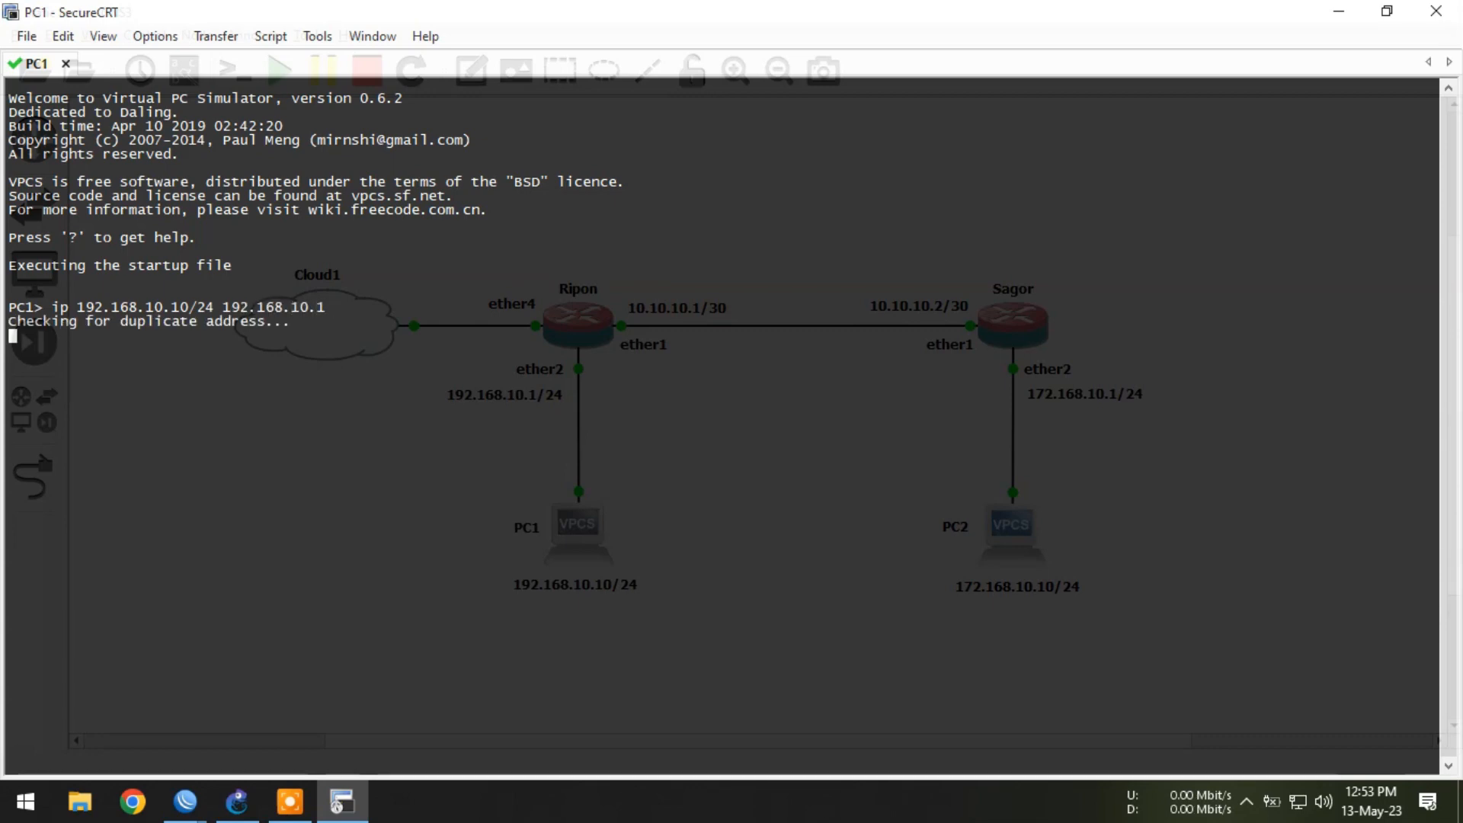
{"action": "type", "text": "save"}
{"action": "key", "text": "Return"}
- Open PC2's console from GNS3, assign 172.168.10.10/24 with gateway 172.168.10.1, and save the configuration
{"action": "left_click", "coordinate": [1339, 11]}
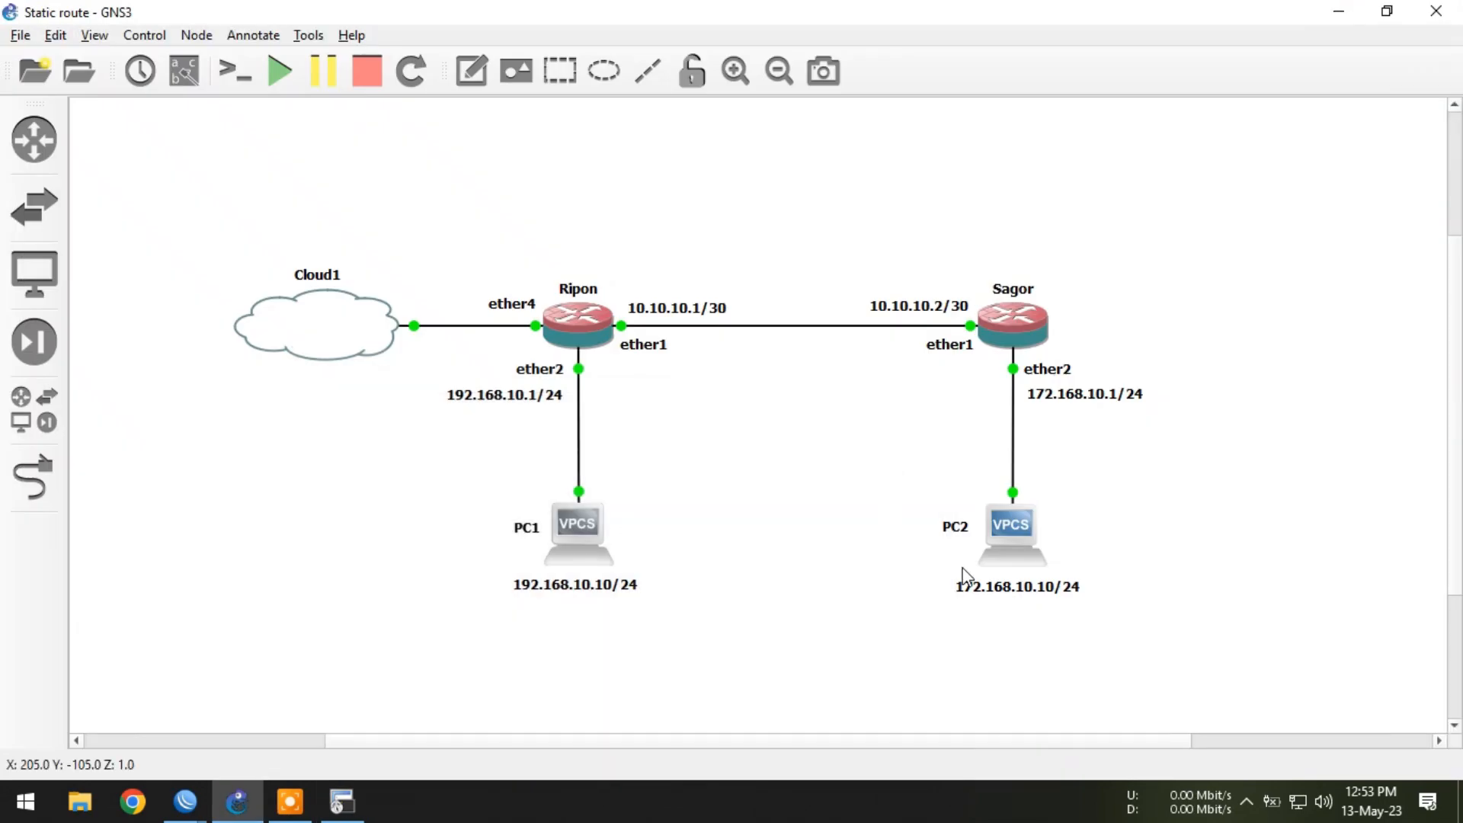
{"action": "double_click", "coordinate": [1014, 533]}
{"action": "type", "text": "ip"}
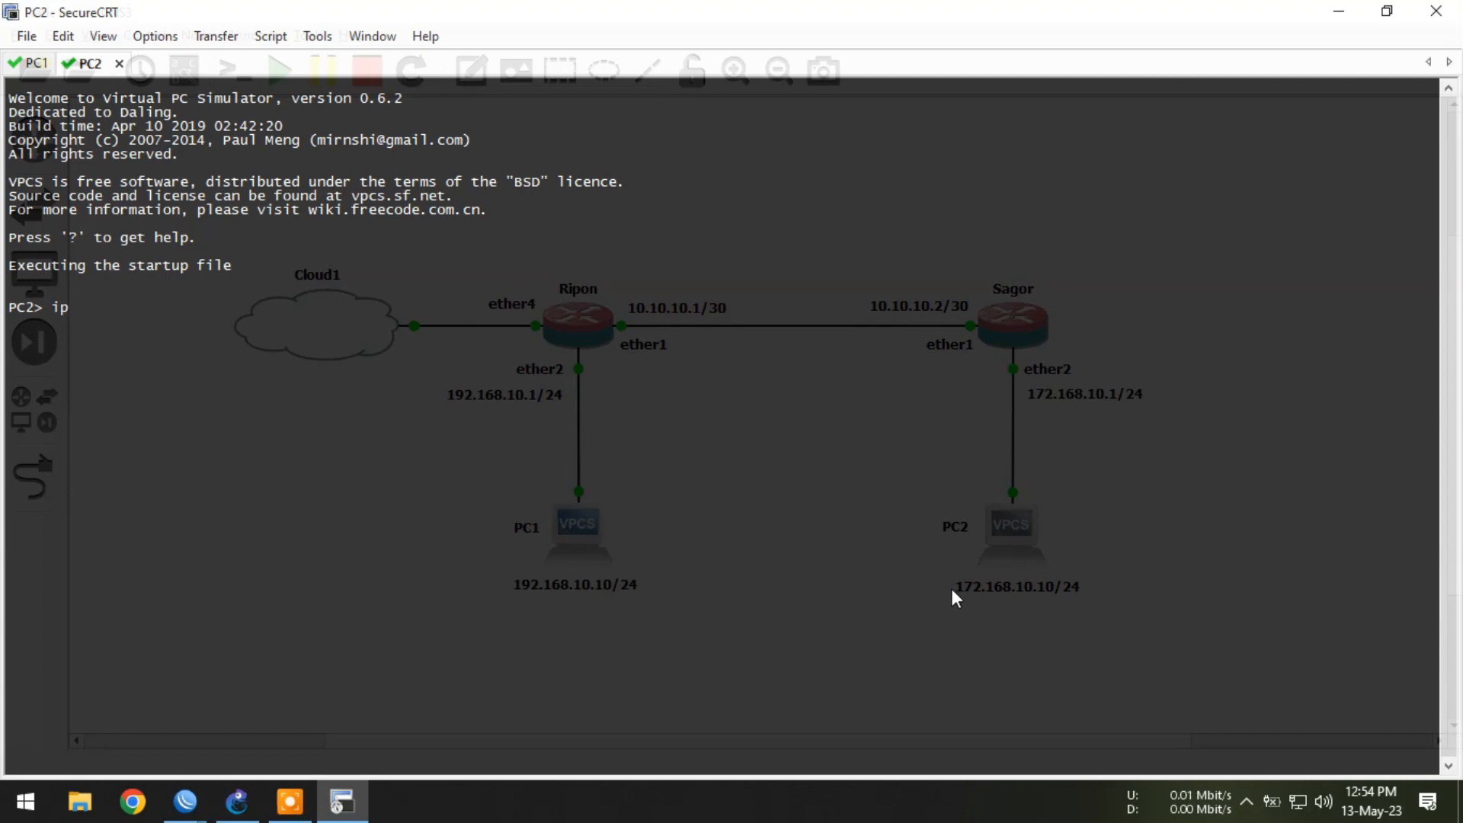
{"action": "type", "text": " 172.168.10.10/24 172.168.10.1"}
{"action": "key", "text": "Return"}
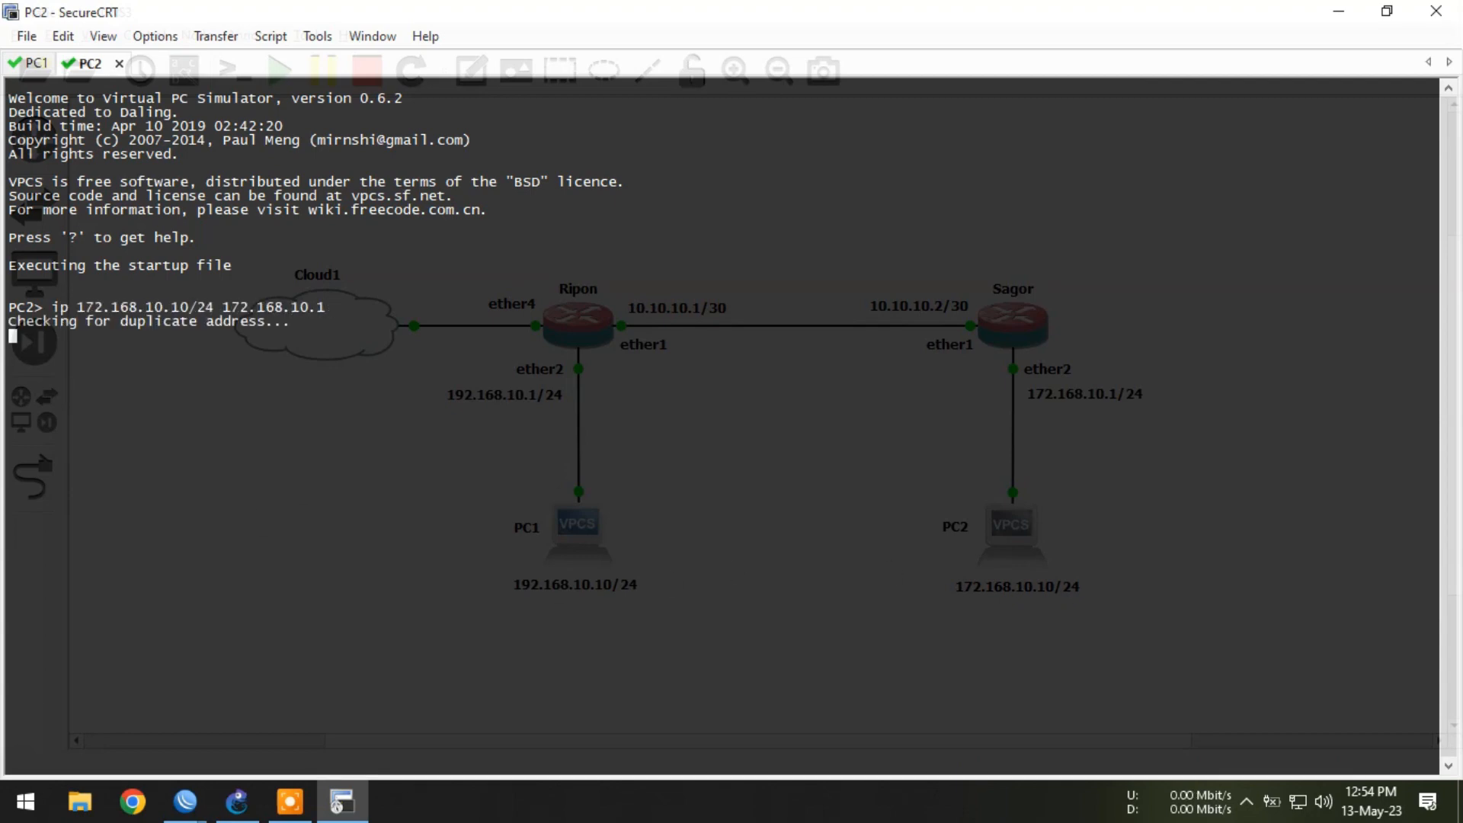
{"action": "type", "text": "save"}
{"action": "key", "text": "Return"}
- Ping PC1 at 192.168.10.10 from PC2's console to test connectivity
{"action": "type", "text": "ping "}
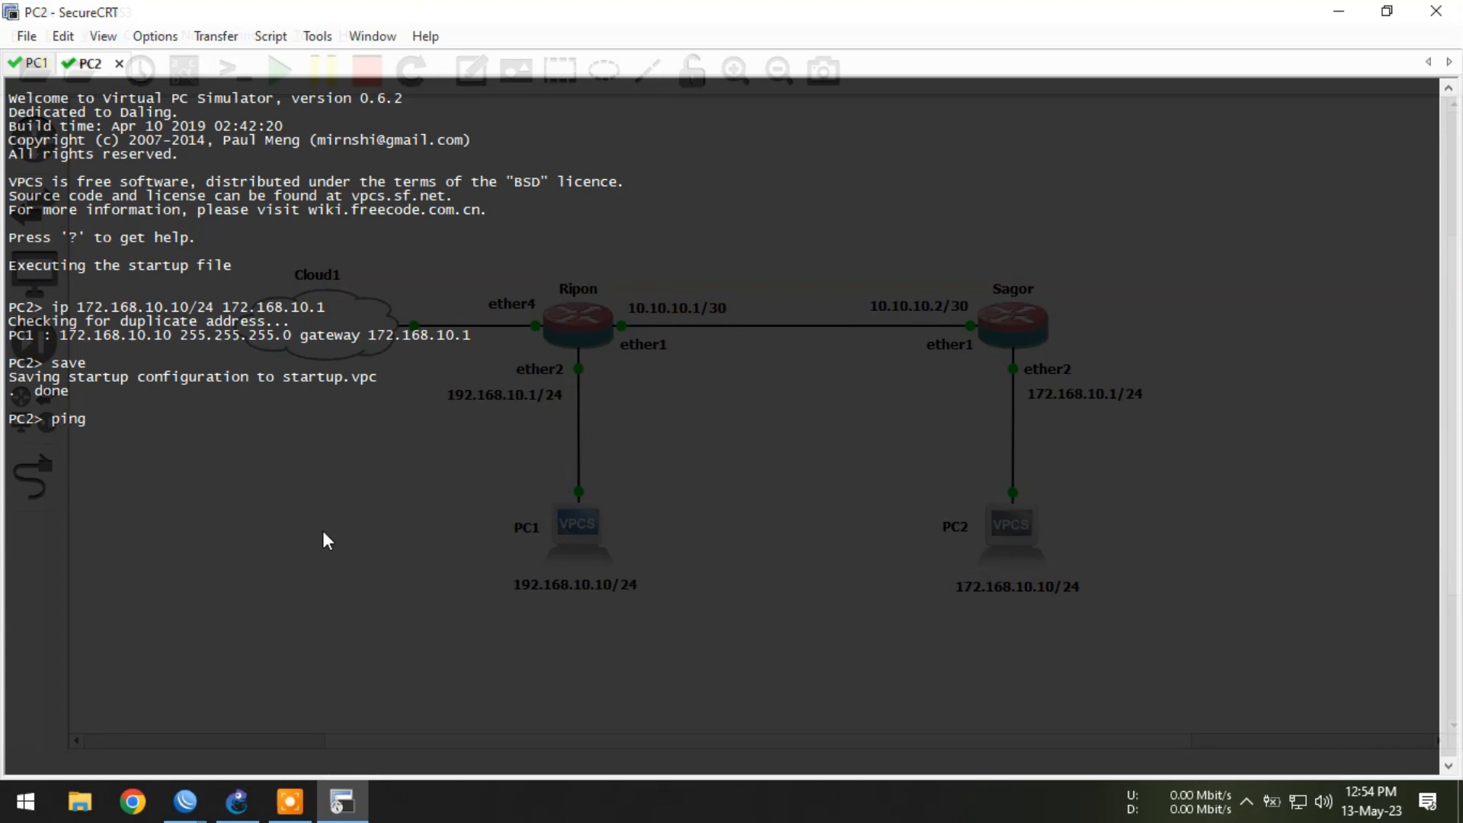
{"action": "type", "text": "192.168.10.10"}
{"action": "key", "text": "Return"}
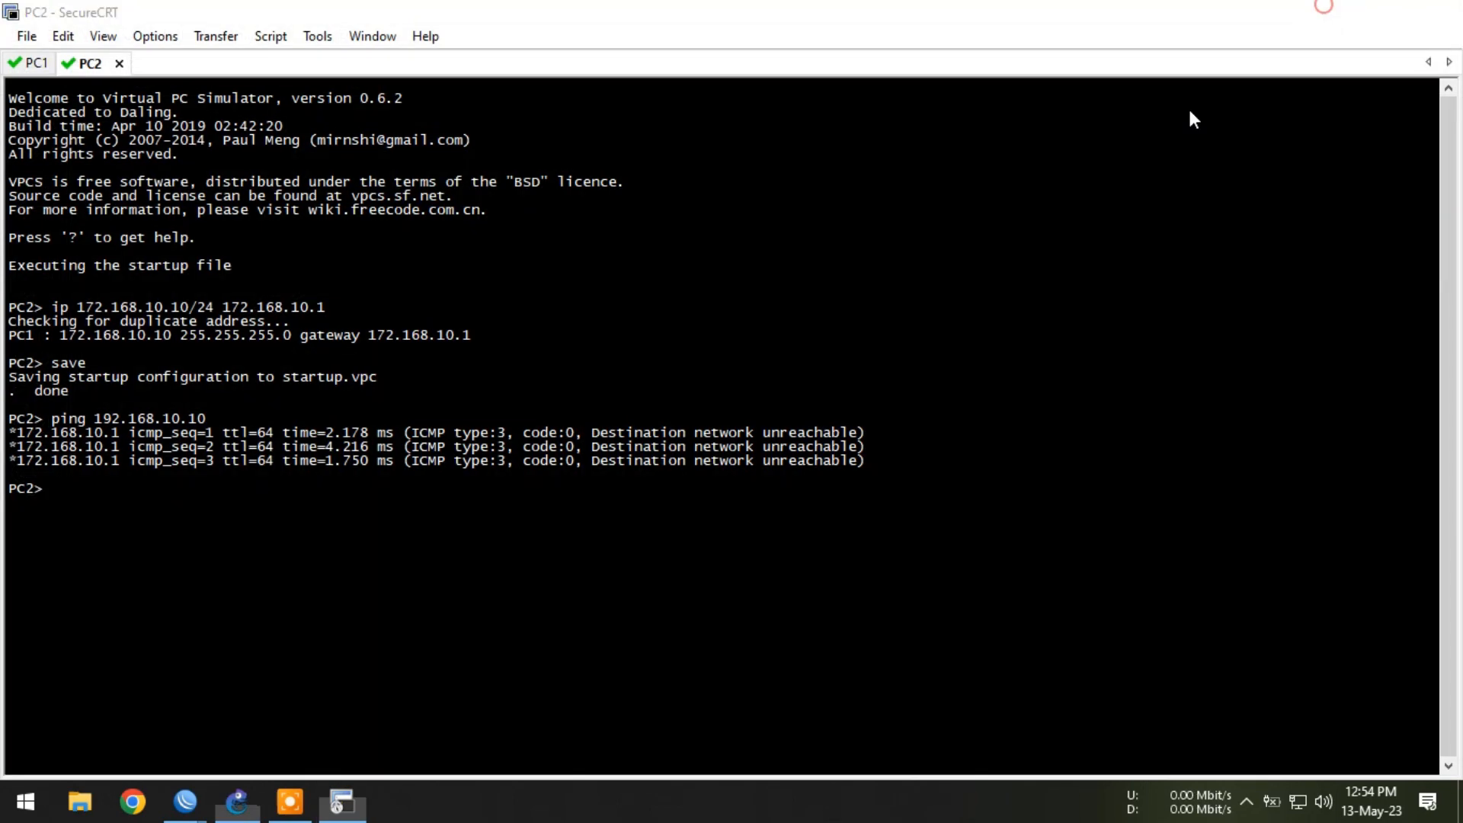
- Switch to the Ripon router's WinBox session and create a new entry in its IP route list
{"action": "left_click", "coordinate": [1324, 6]}
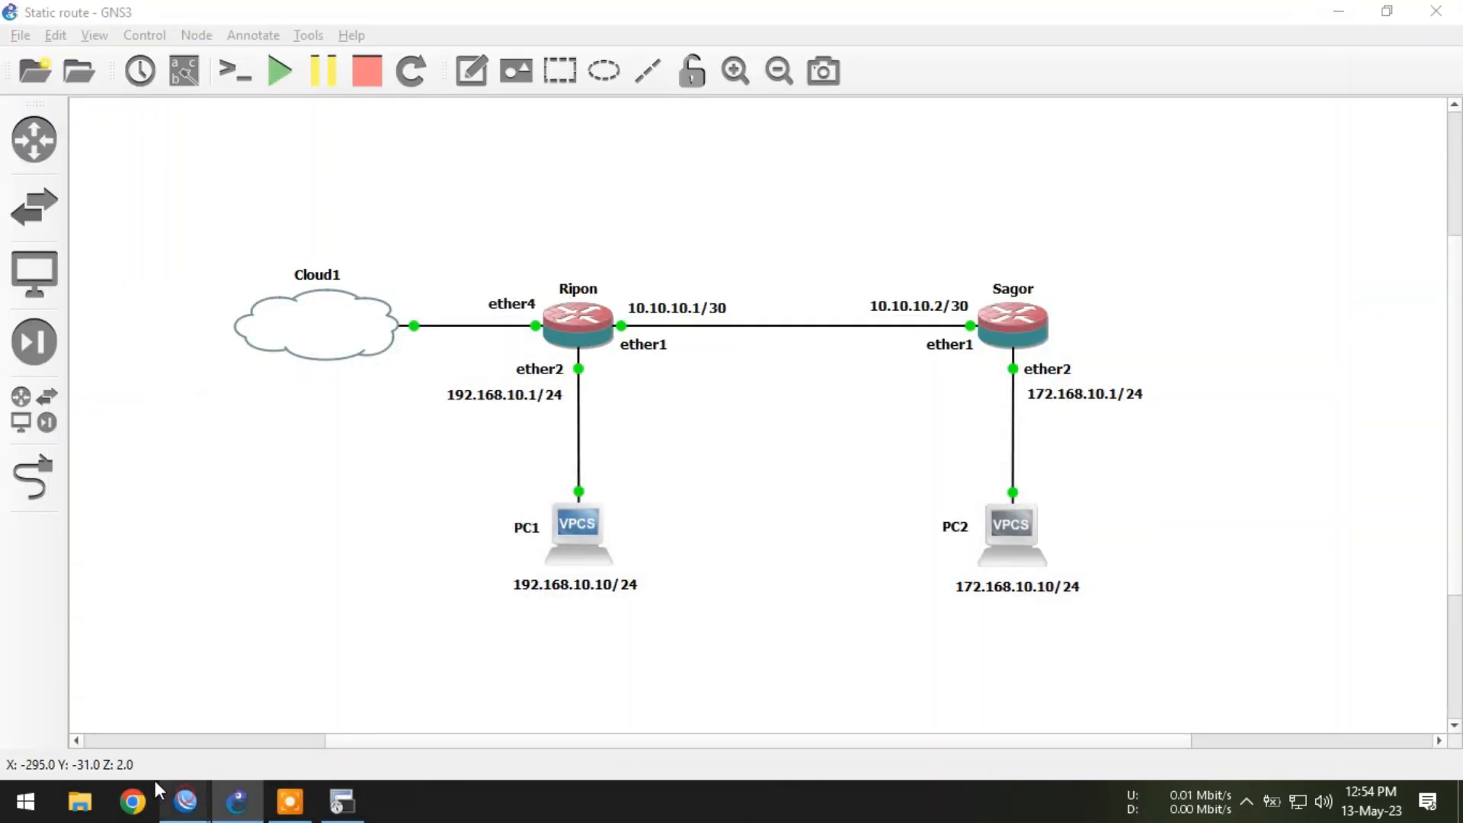
{"action": "left_click", "coordinate": [185, 800]}
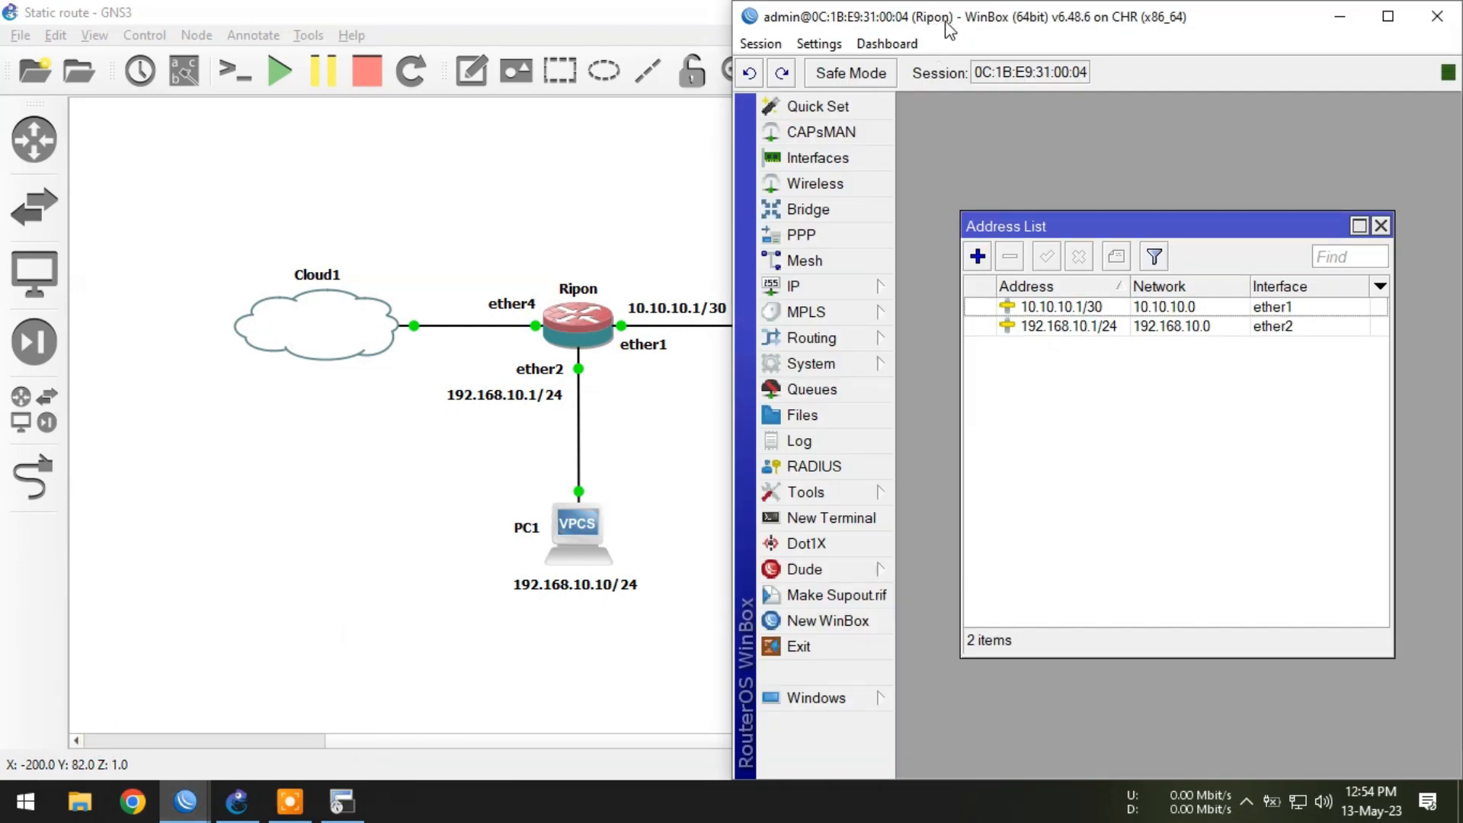
{"action": "left_click", "coordinate": [839, 287]}
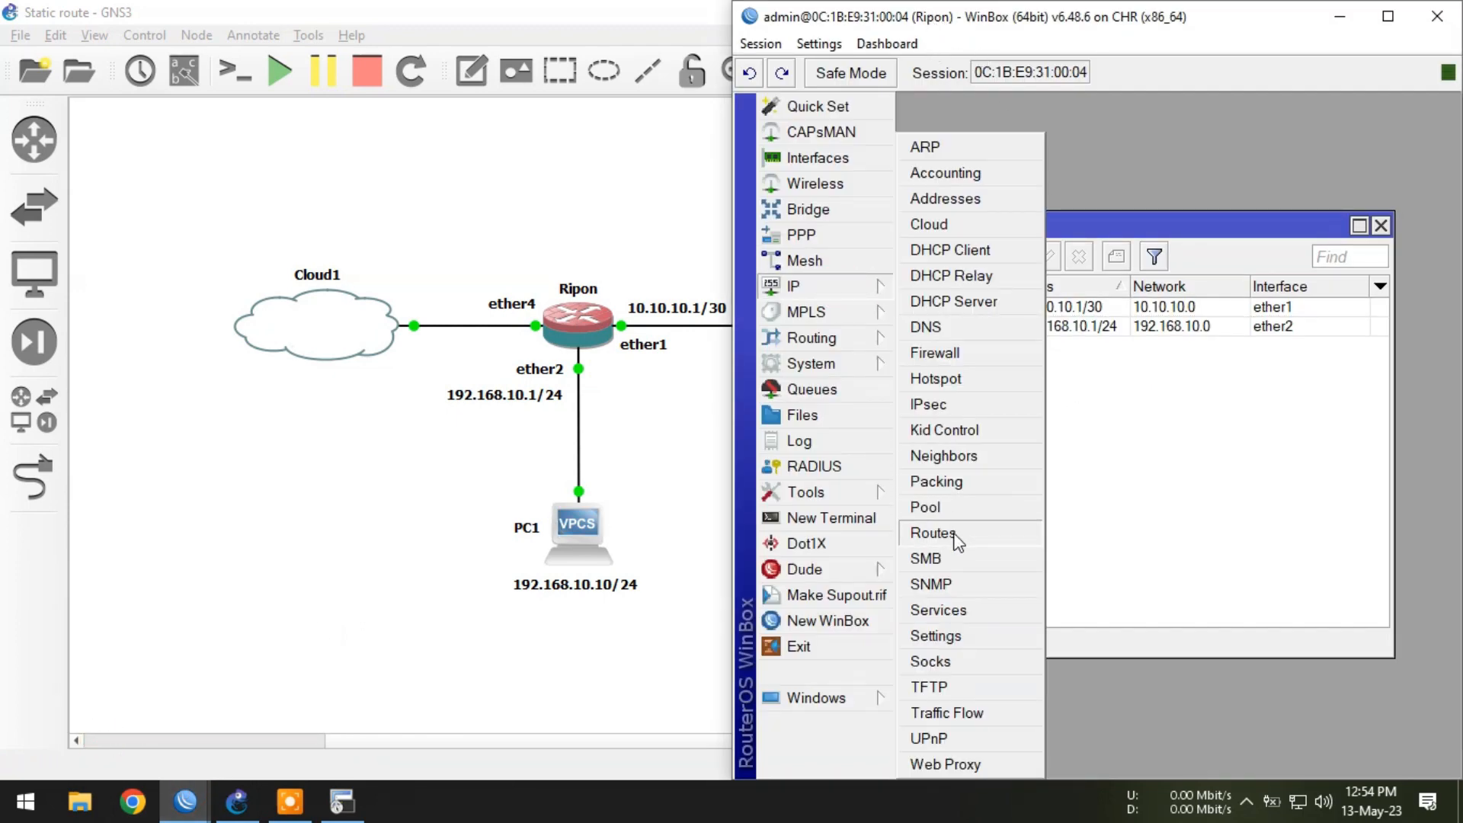
{"action": "left_click", "coordinate": [994, 533]}
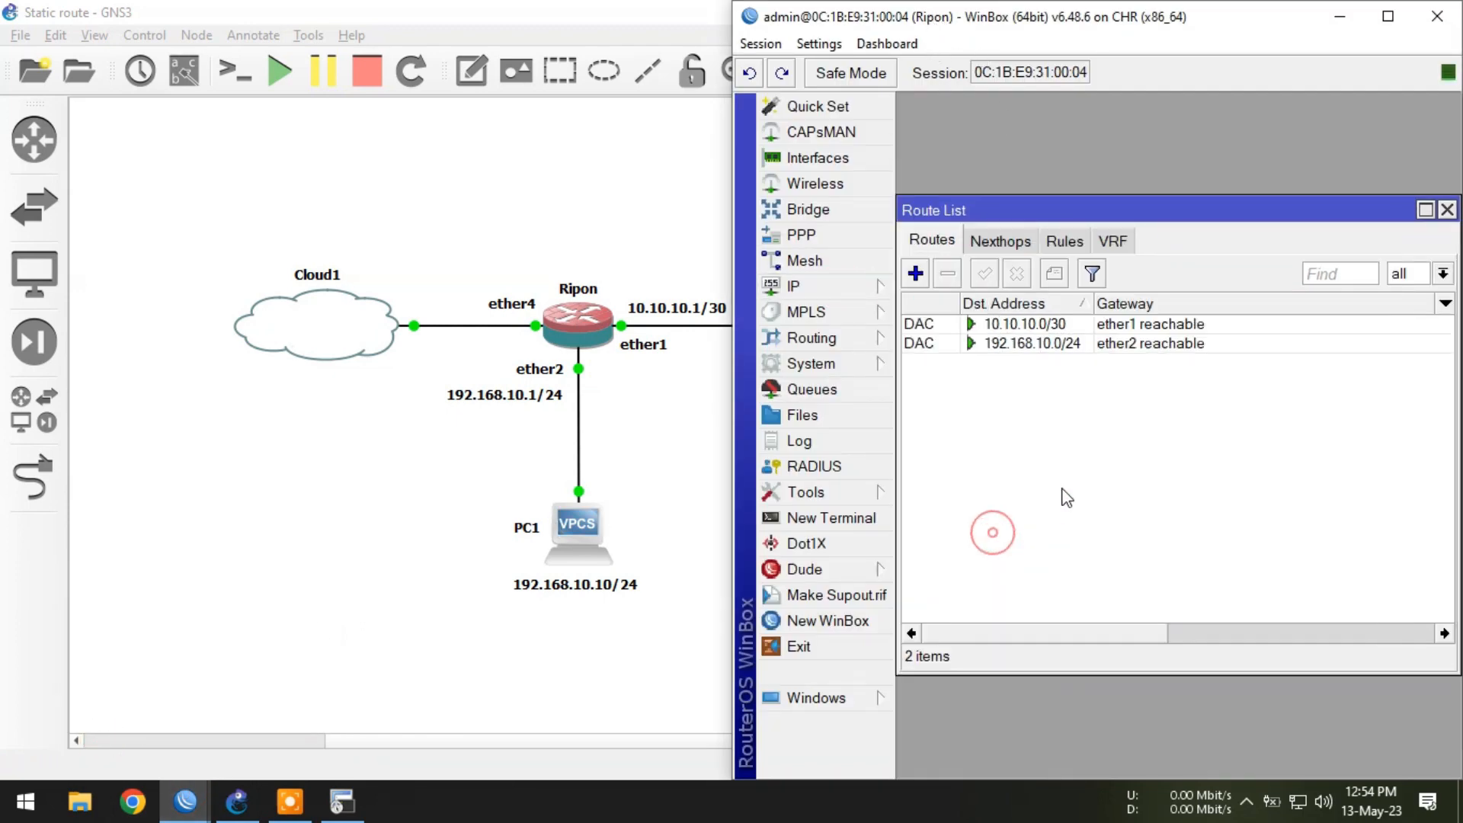
{"action": "left_click", "coordinate": [917, 274]}
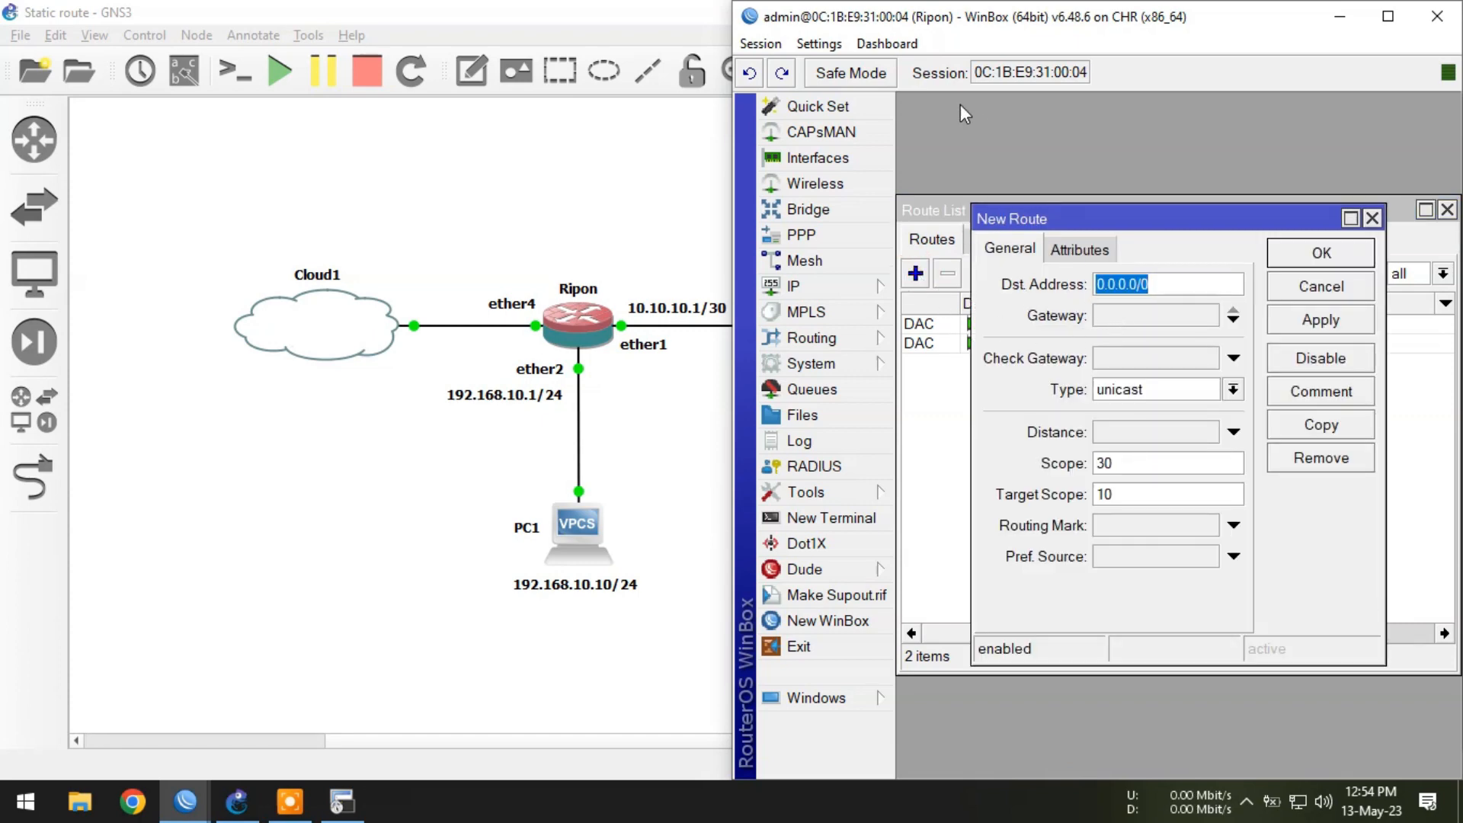
- Check the GNS3 topology for PC2's network and set the new route's destination address to 172.168.10.0/24
{"action": "left_click", "coordinate": [1340, 16]}
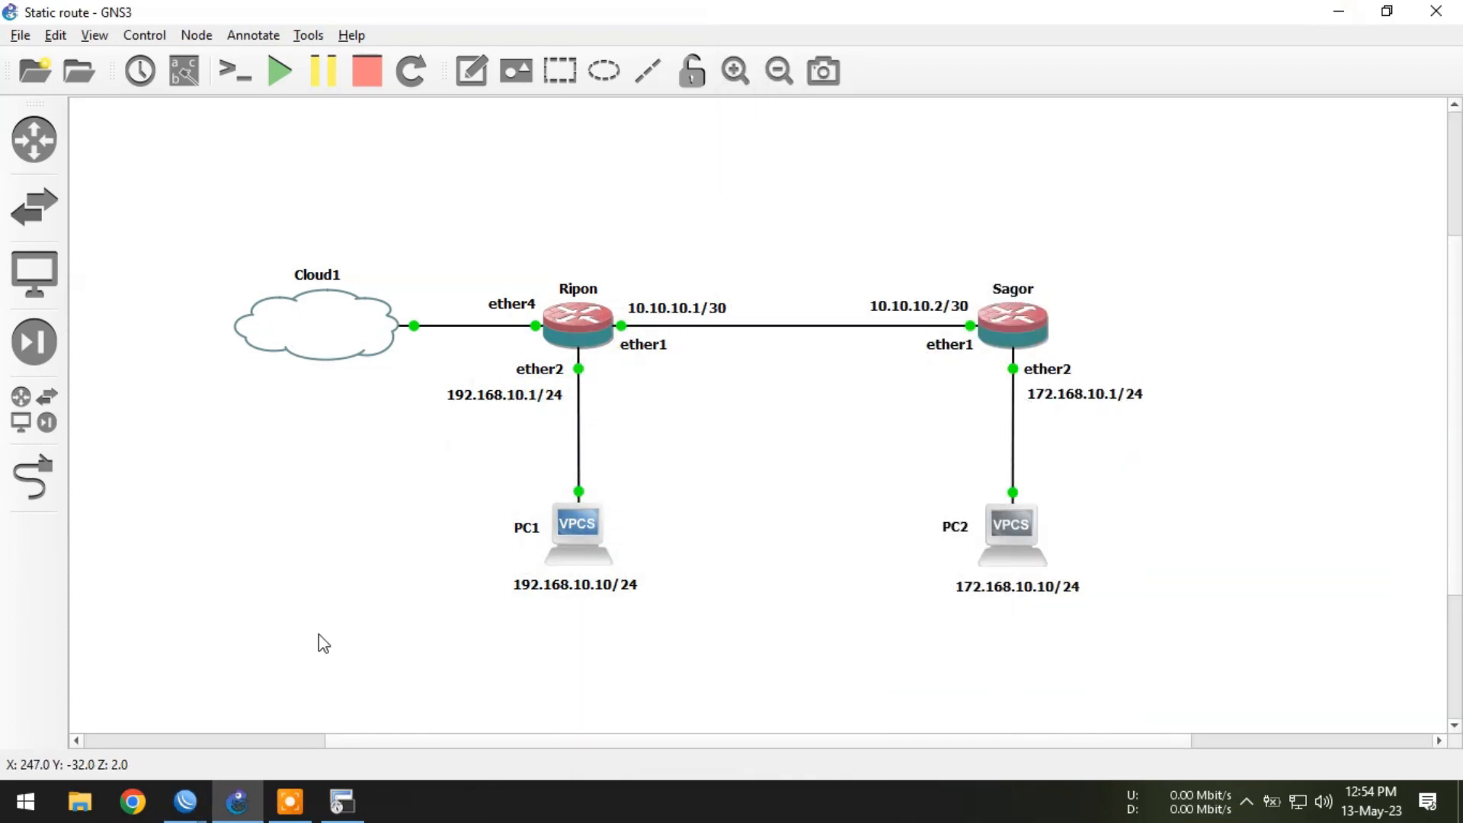
{"action": "mouse_move", "coordinate": [185, 800]}
{"action": "left_click", "coordinate": [97, 717]}
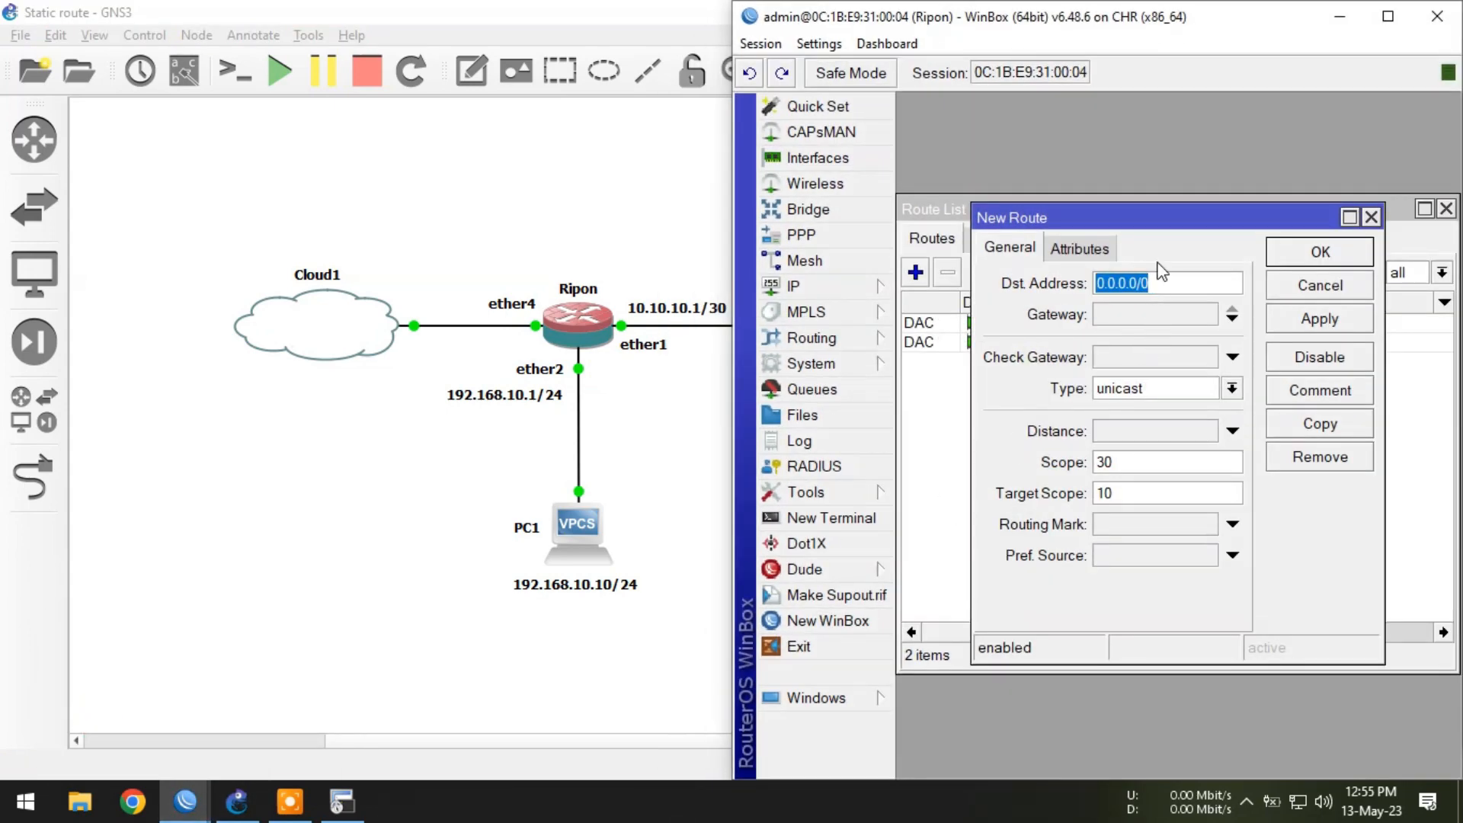
{"action": "type", "text": "172.168"}
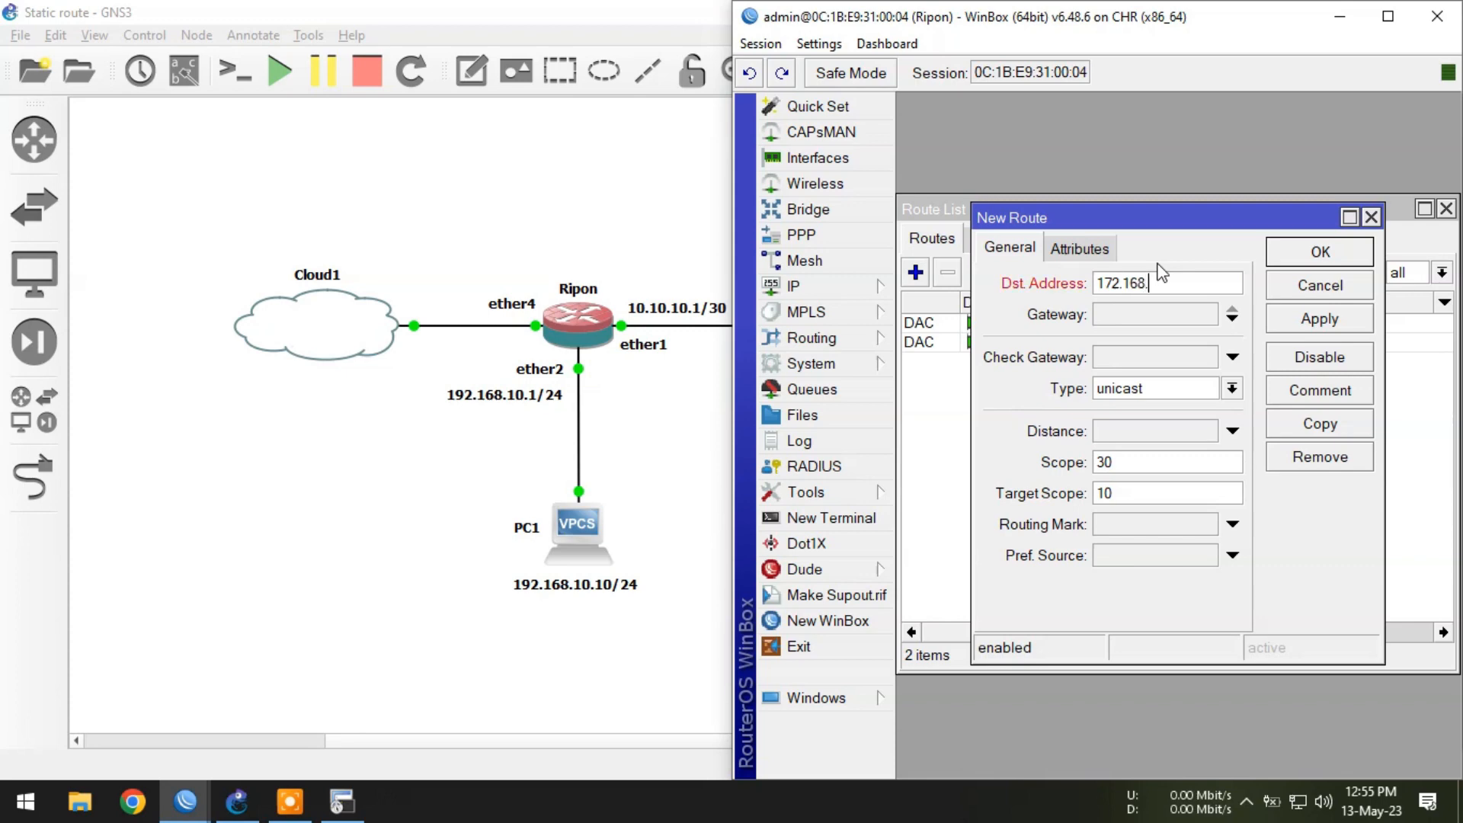
{"action": "type", "text": ".10.10"}
- Check the GNS3 topology for Sagor's ether1 address, set the new route's gateway to 10.10.10.2, and save the route on Ripon
{"action": "left_click", "coordinate": [1152, 315]}
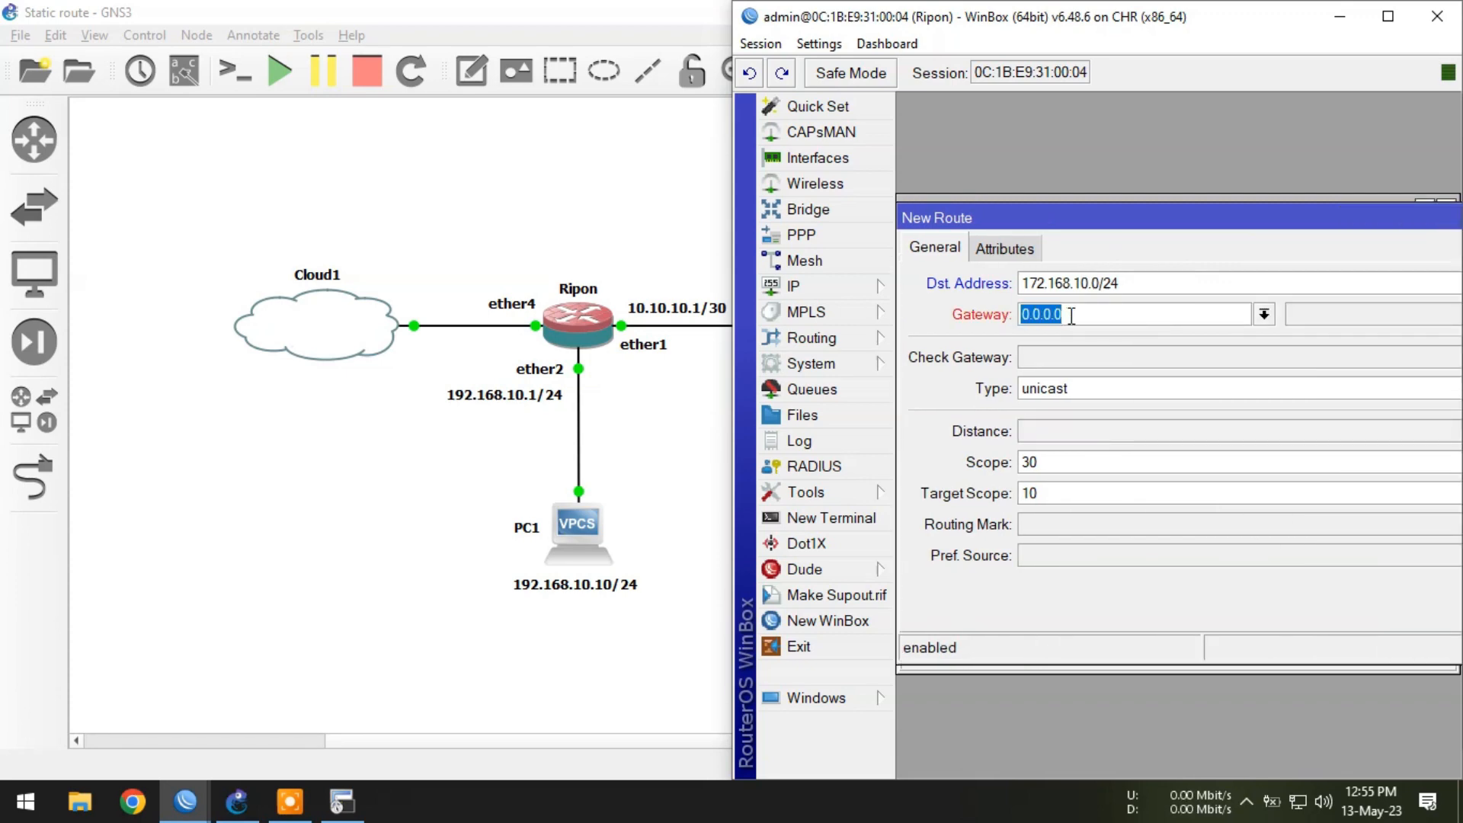
{"action": "left_click", "coordinate": [1328, 12]}
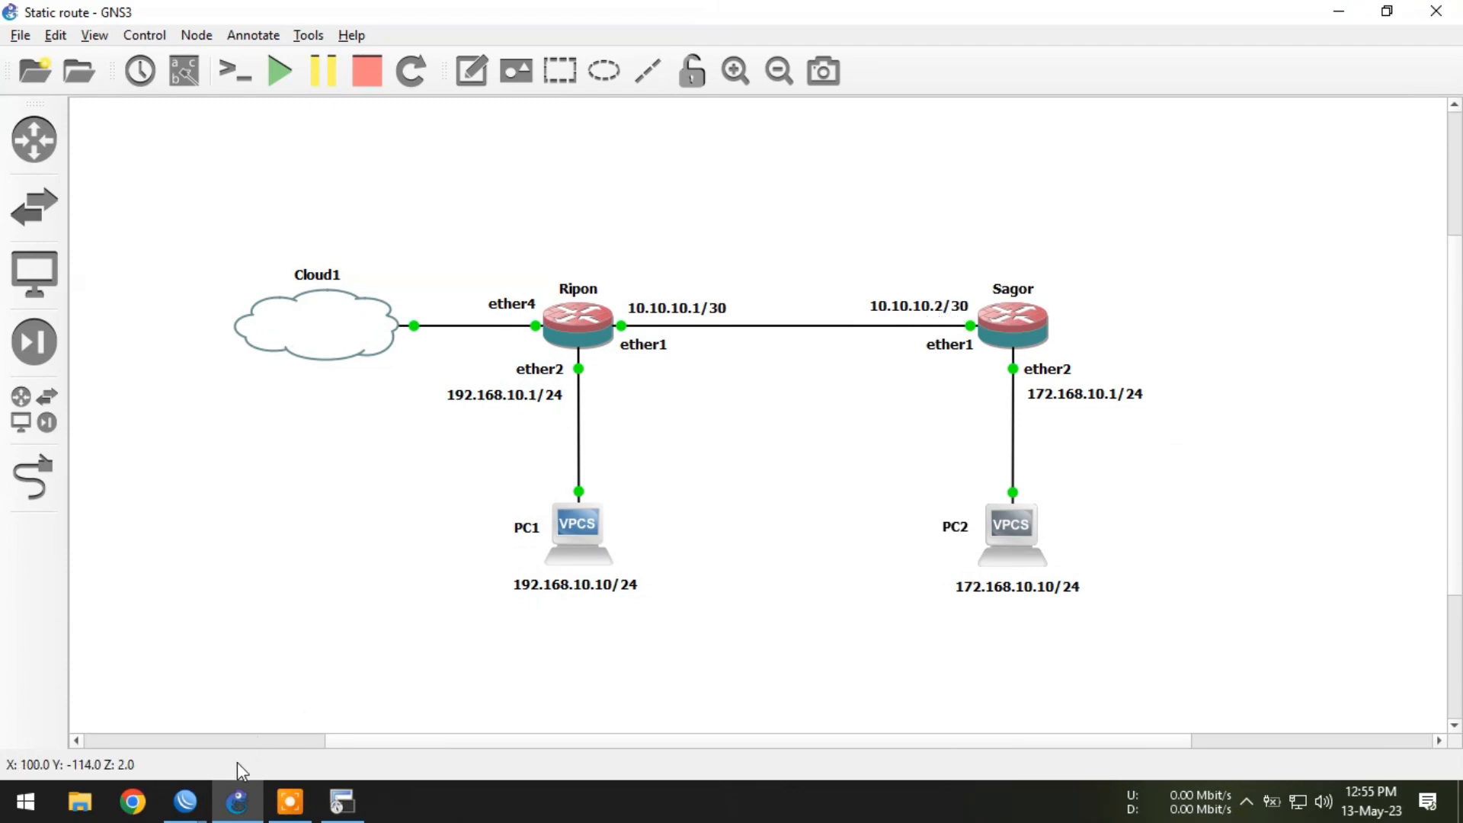
{"action": "mouse_move", "coordinate": [186, 801]}
{"action": "left_click", "coordinate": [158, 761]}
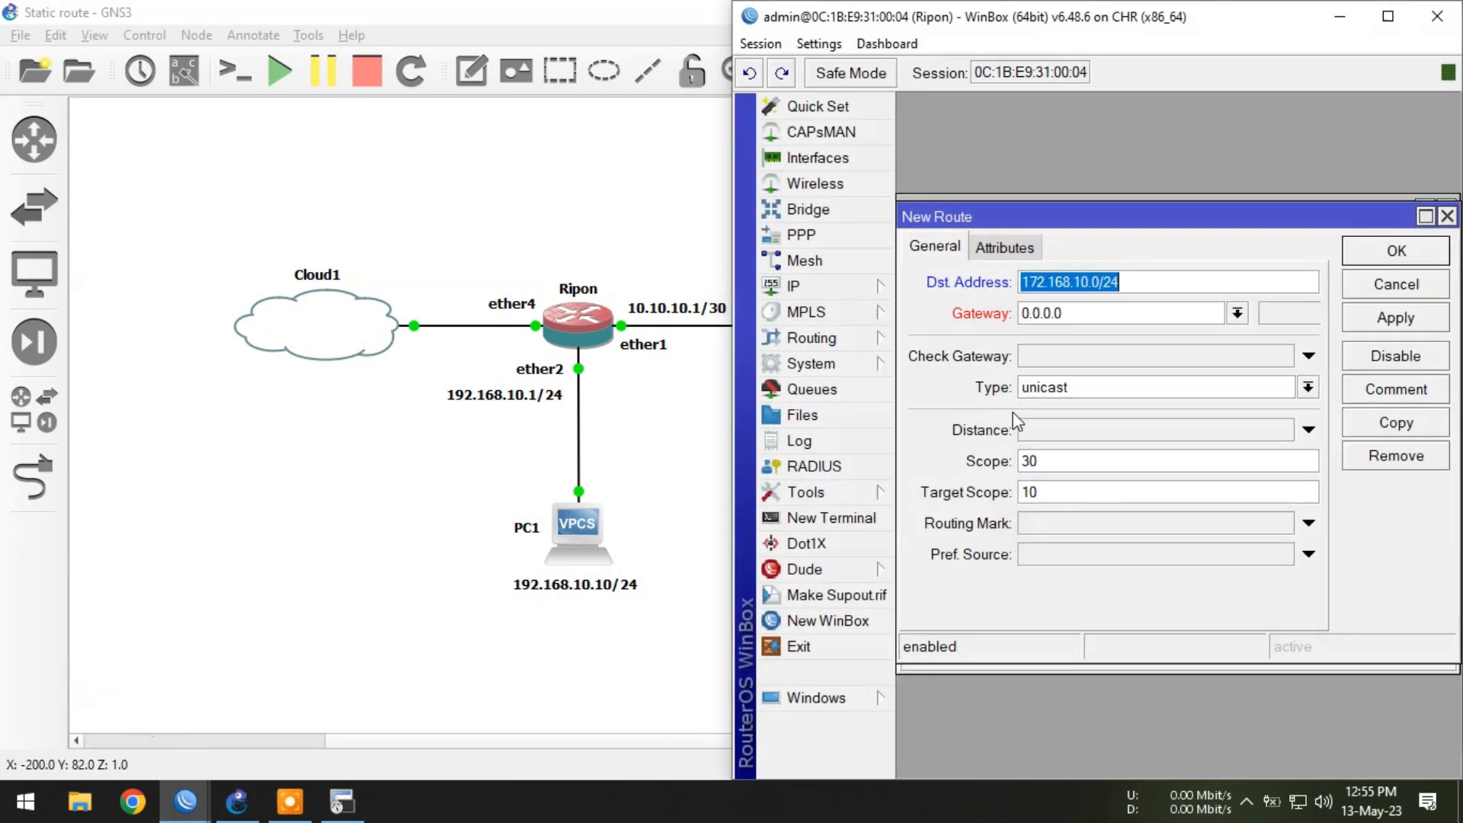
{"action": "left_click", "coordinate": [1131, 313]}
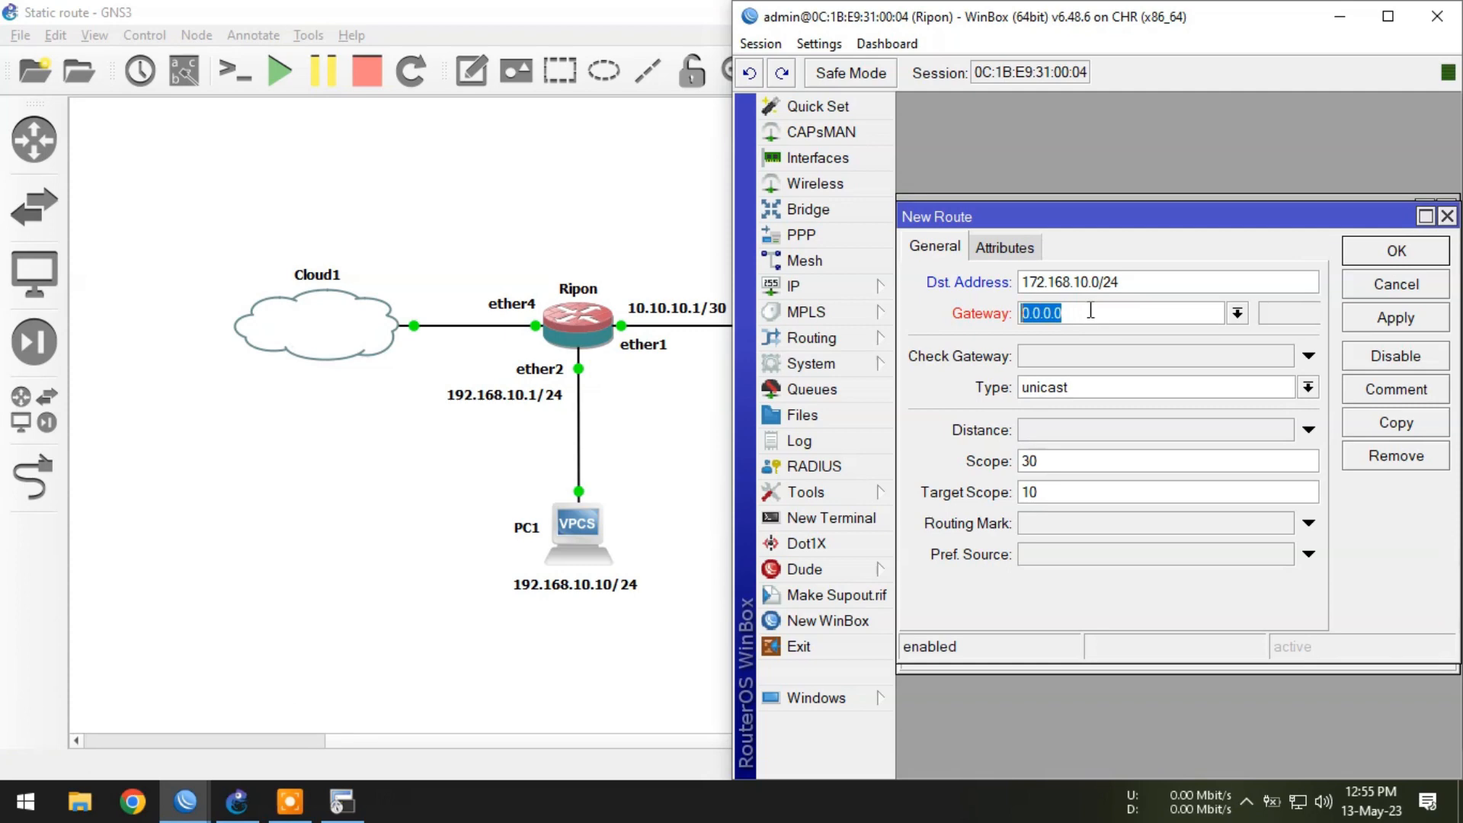
{"action": "type", "text": "10.10.10."}
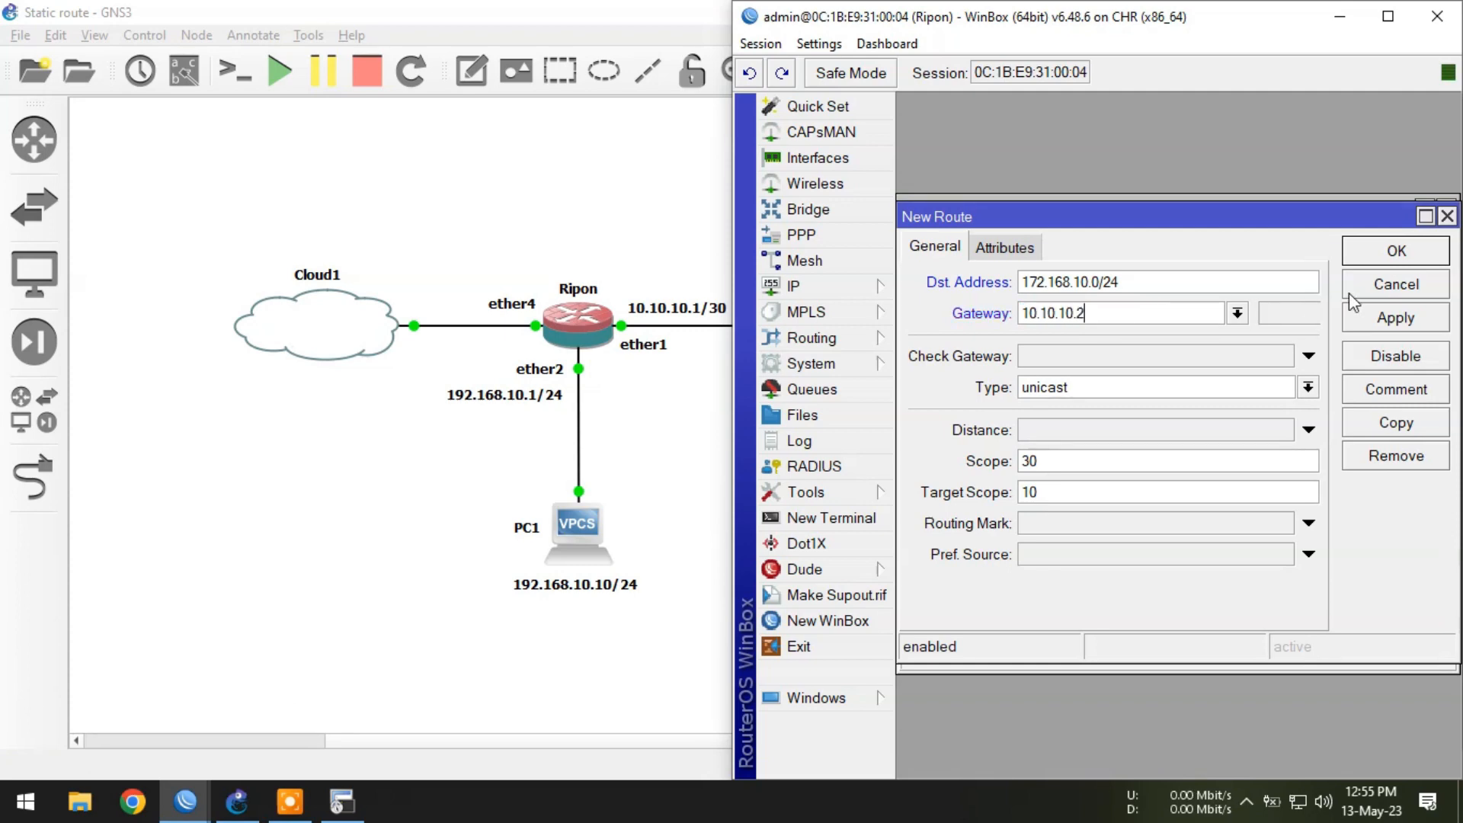
{"action": "left_click", "coordinate": [1388, 252]}
{"action": "left_click", "coordinate": [1203, 328]}
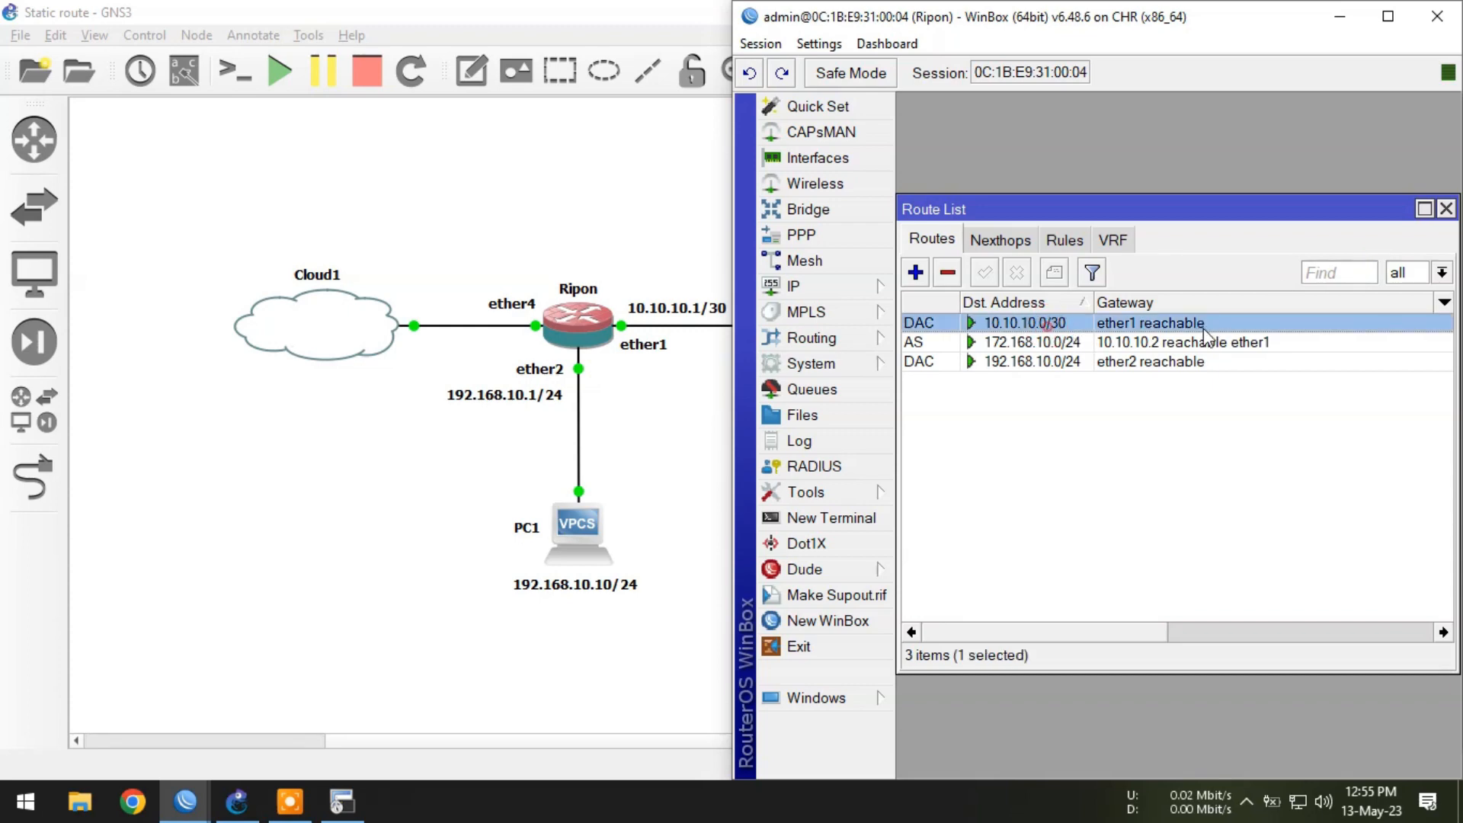
{"action": "left_click", "coordinate": [1136, 466]}
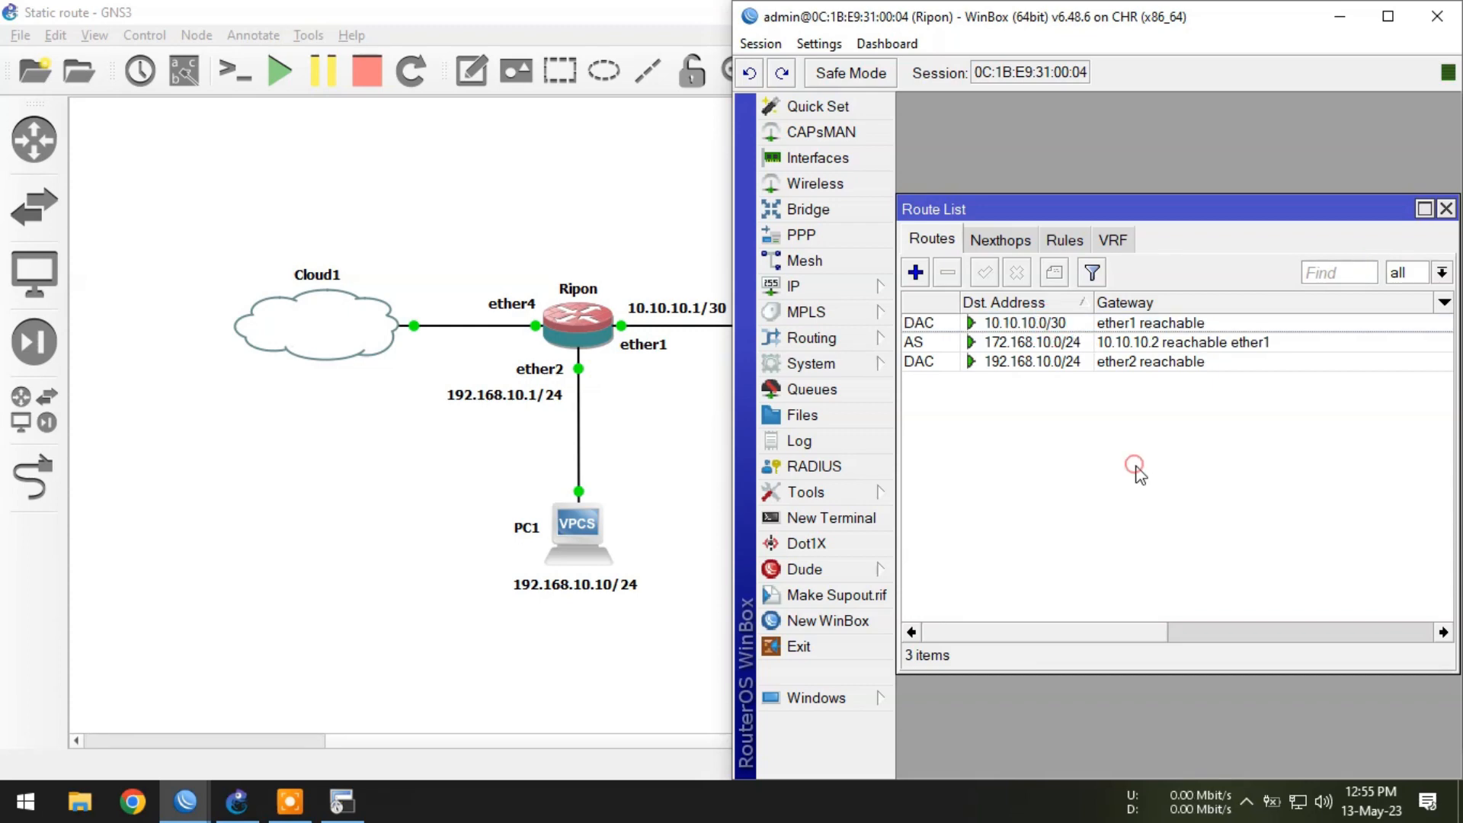
- Switch to the Sagor router's WinBox session and create a new entry in its IP route list
{"action": "left_click", "coordinate": [1339, 17]}
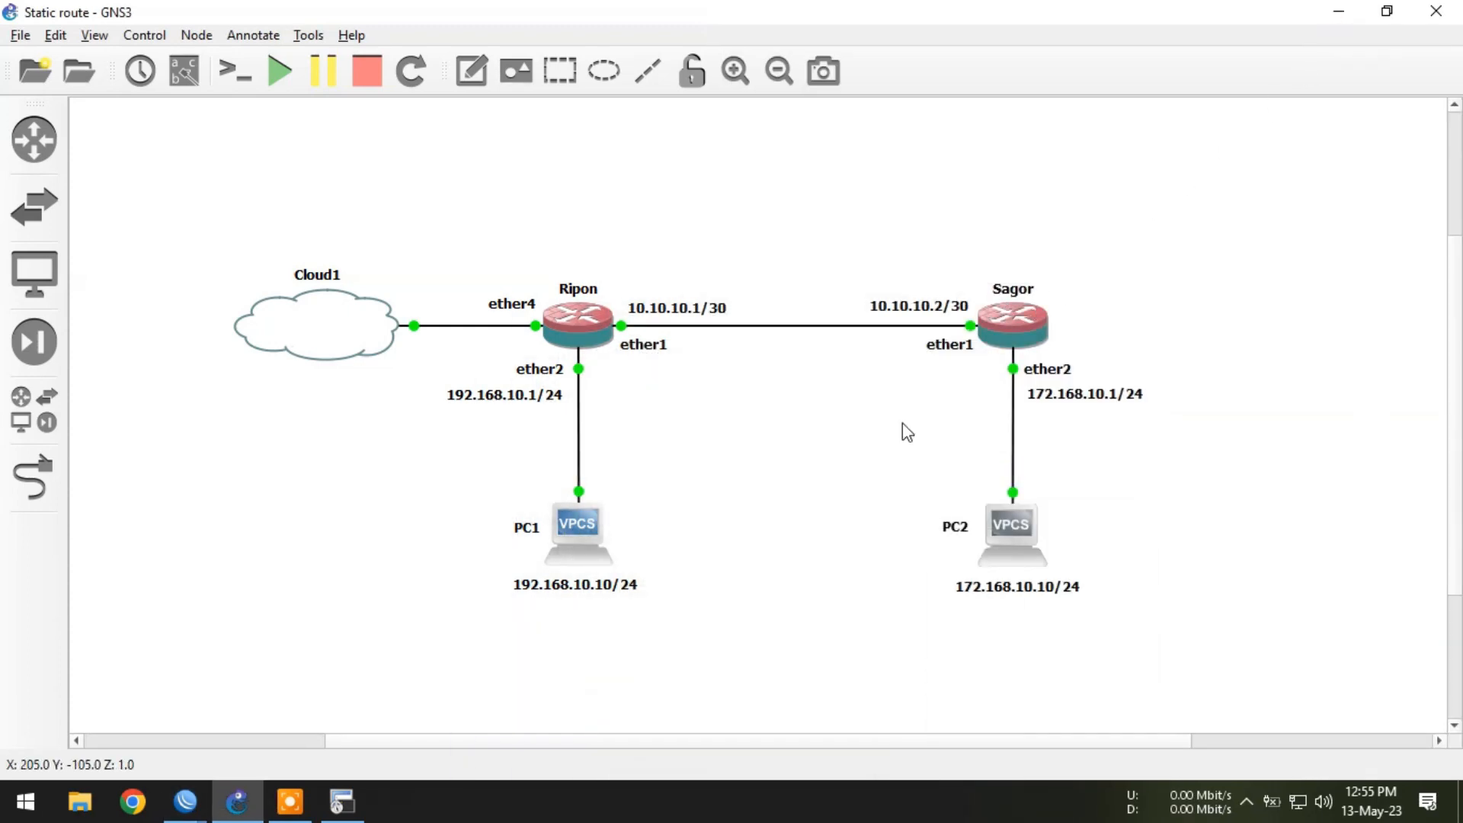
{"action": "mouse_move", "coordinate": [186, 796]}
{"action": "left_click", "coordinate": [254, 712]}
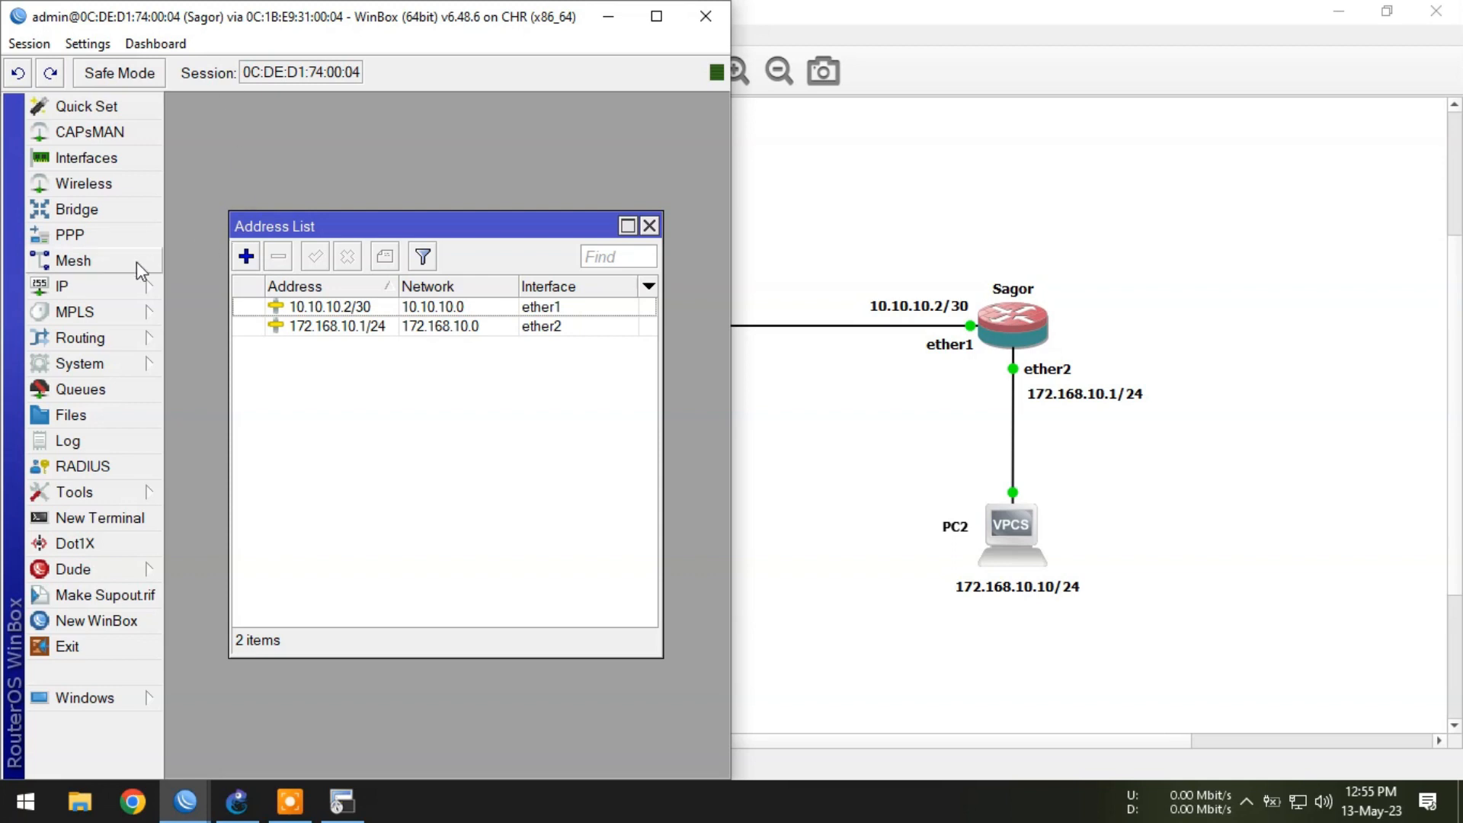
{"action": "left_click", "coordinate": [77, 287]}
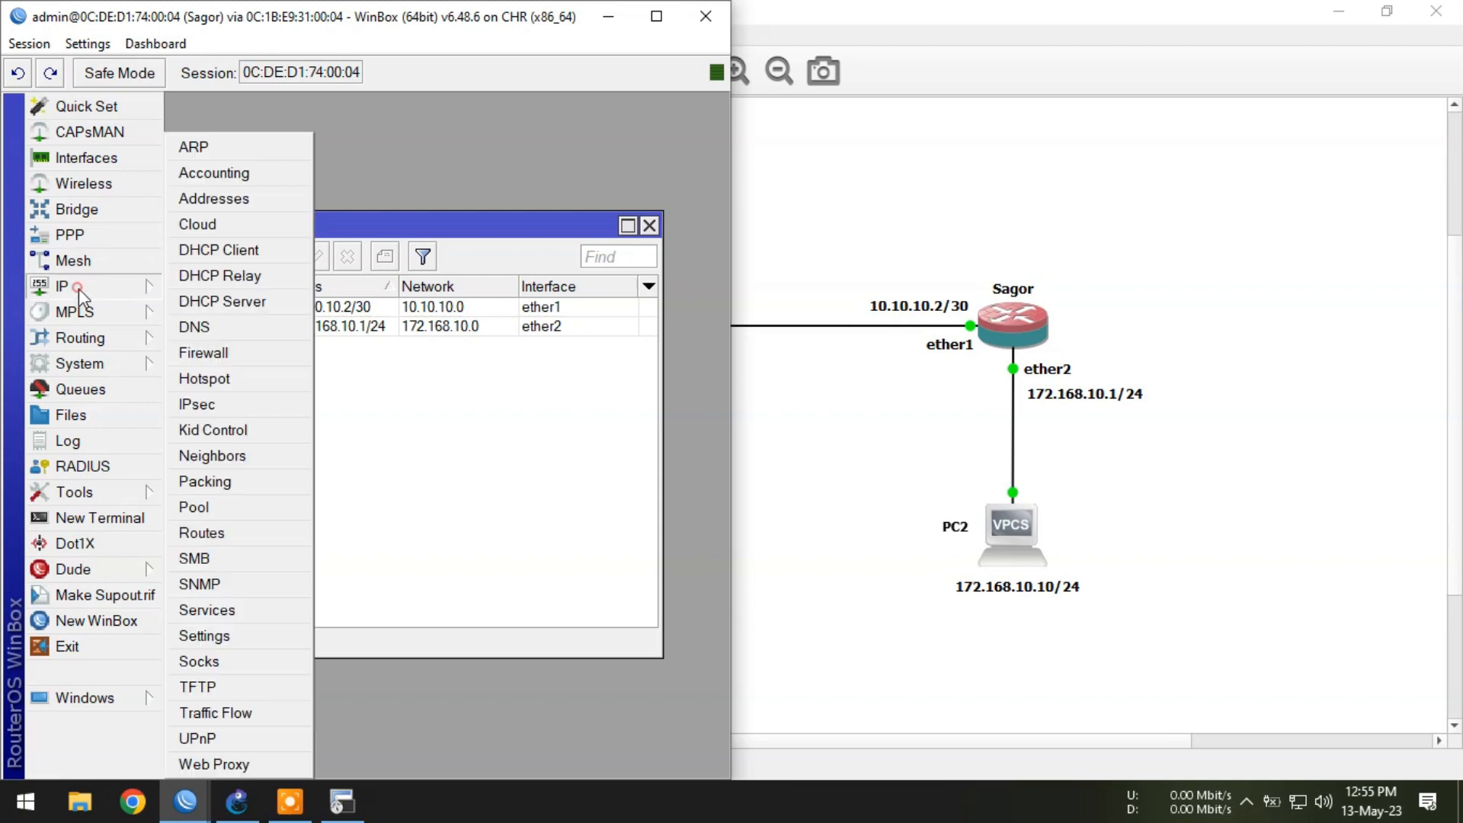
{"action": "left_click", "coordinate": [229, 536]}
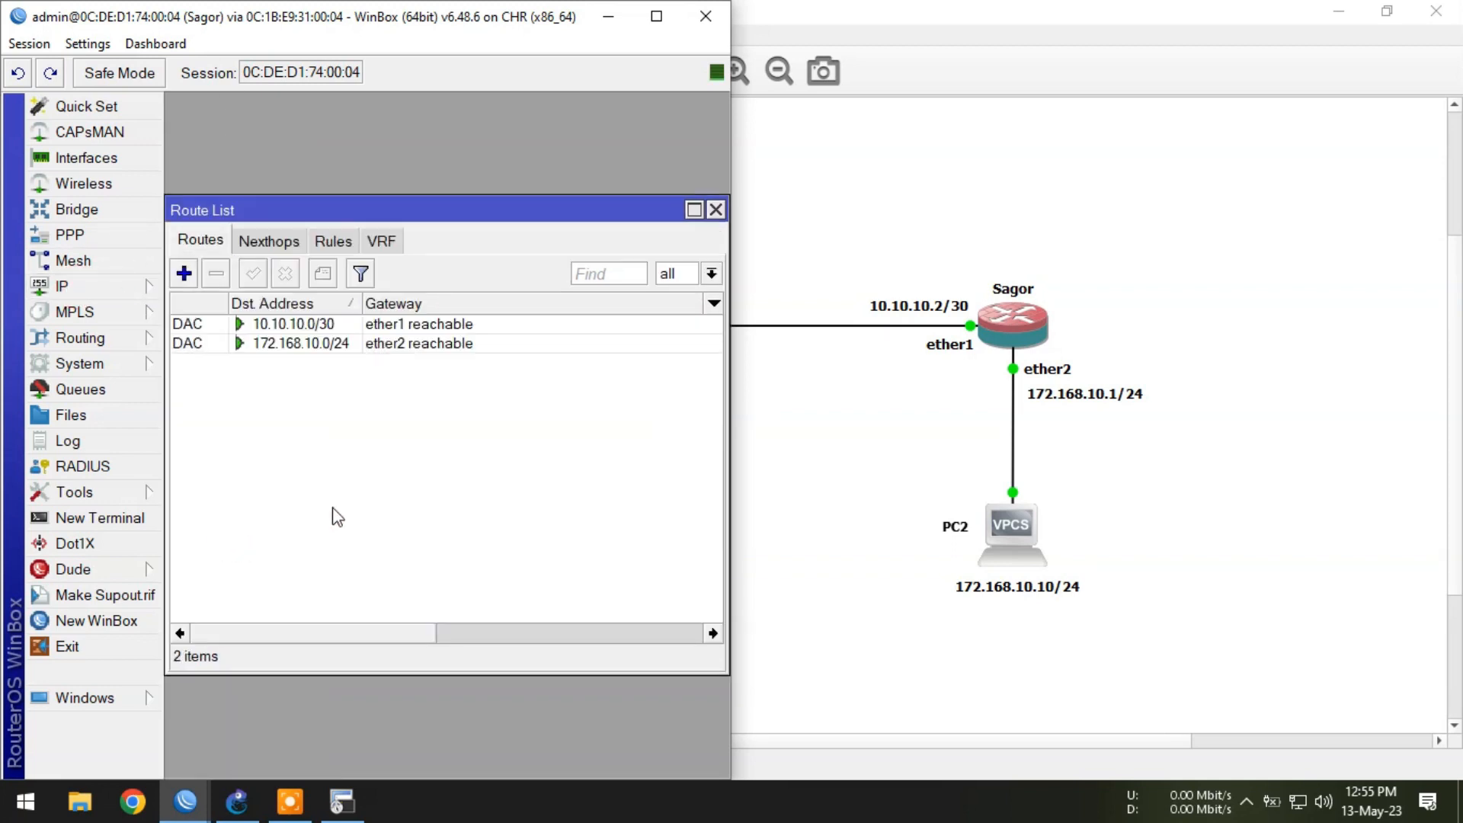
{"action": "left_click", "coordinate": [184, 274]}
- Set Sagor's new route to destination 192.168.10.0/24 with gateway 10.10.10.1, moving the window to check the topology, and save it
{"action": "left_click_drag", "start_coordinate": [352, 32], "coordinate": [1073, 32]}
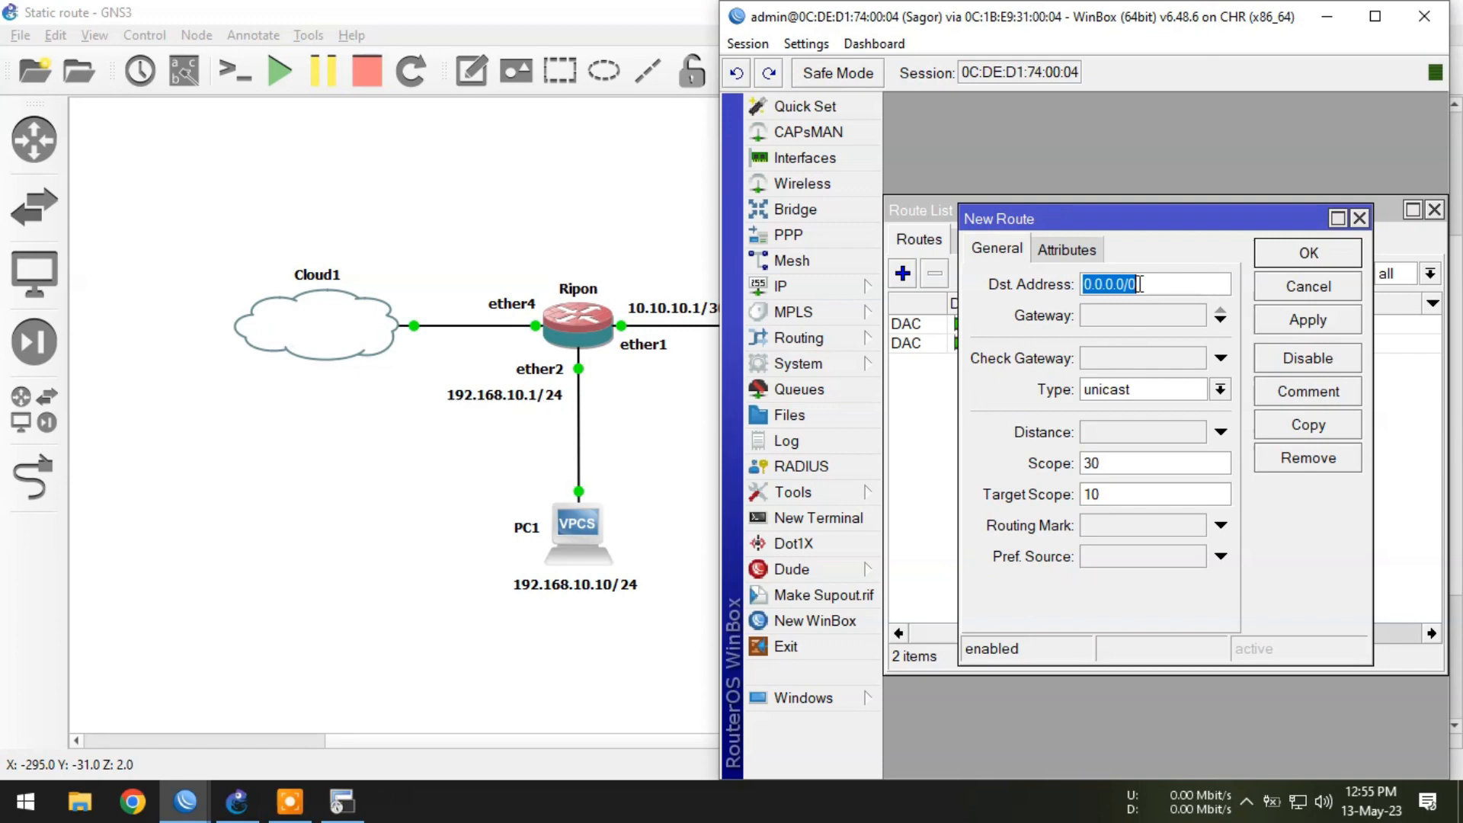
{"action": "type", "text": "192.1"}
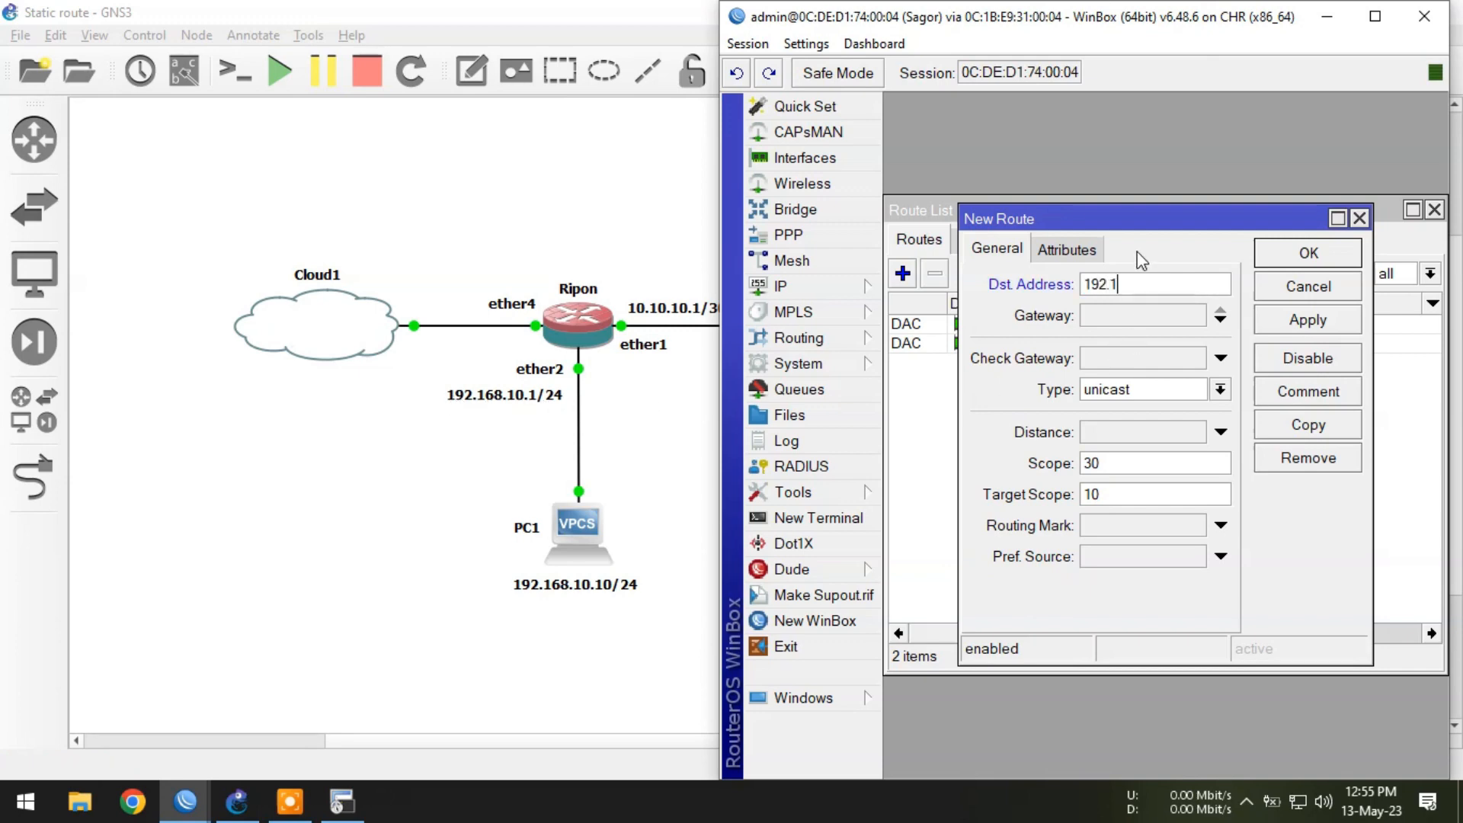
{"action": "type", "text": "68.10.0/24"}
{"action": "left_click", "coordinate": [1132, 315]}
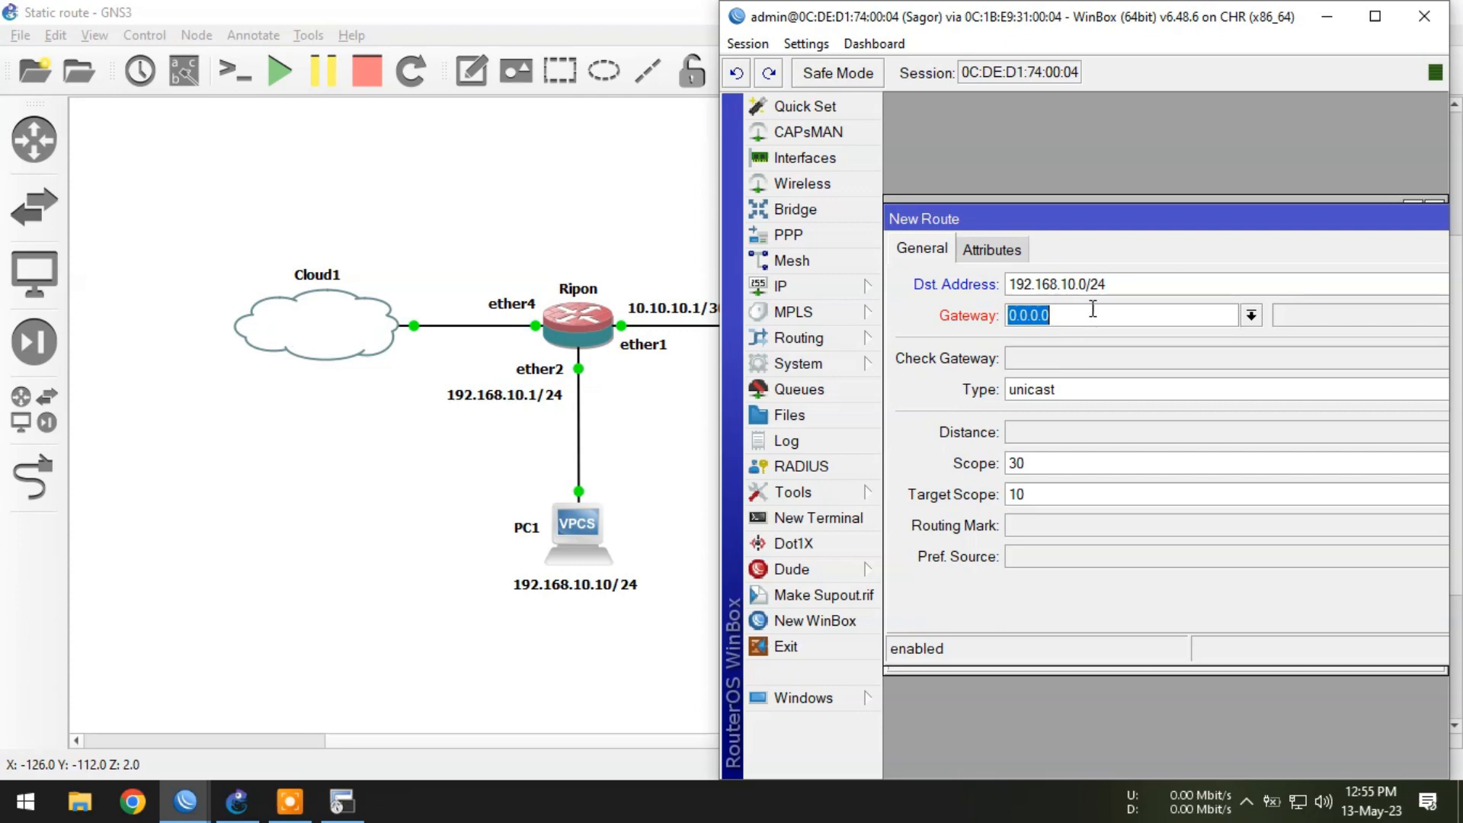
{"action": "type", "text": "10.10.10.1"}
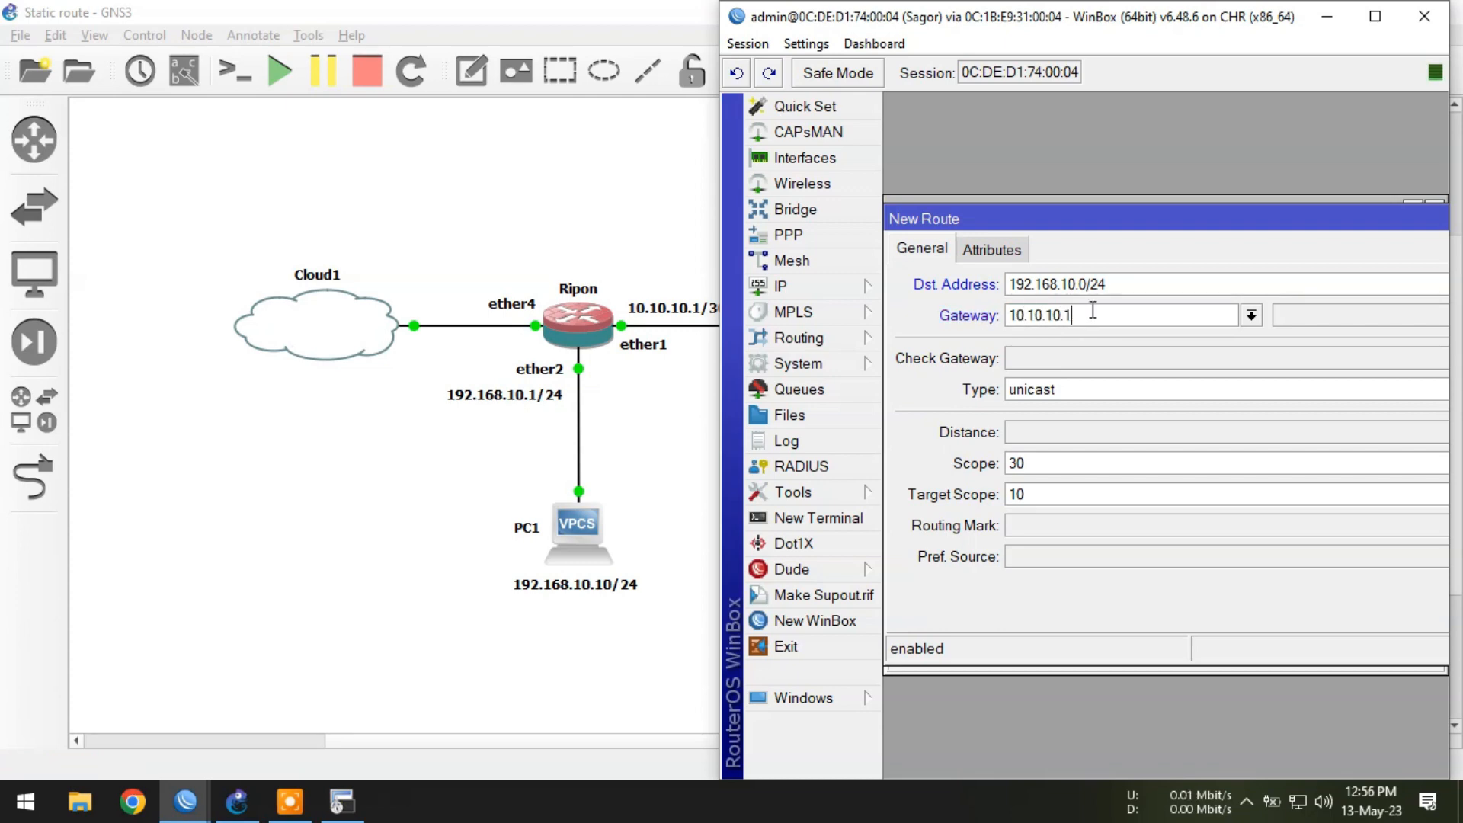
{"action": "left_click_drag", "start_coordinate": [1129, 41], "coordinate": [1055, 41]}
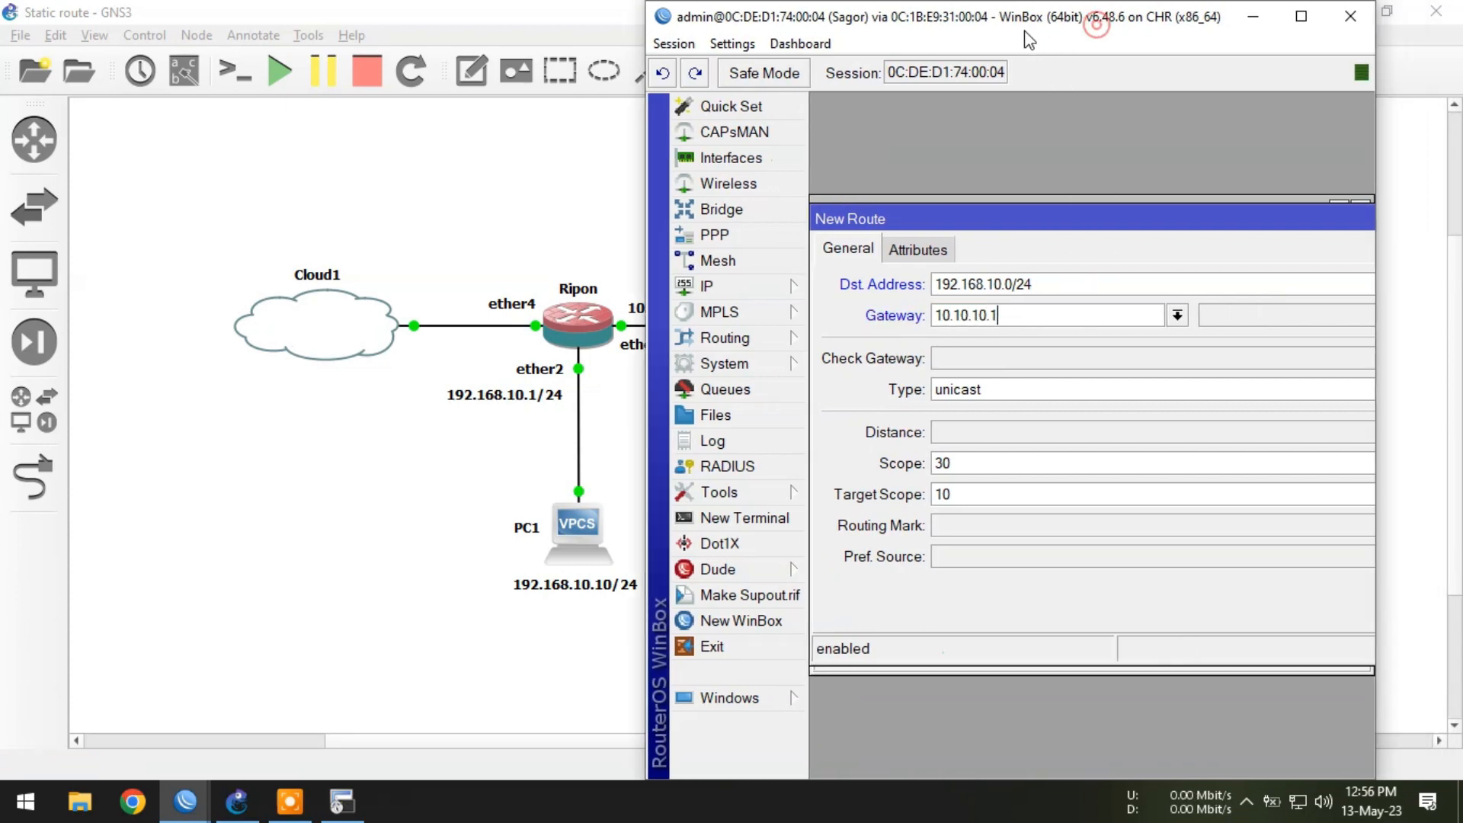
{"action": "key", "text": "Return"}
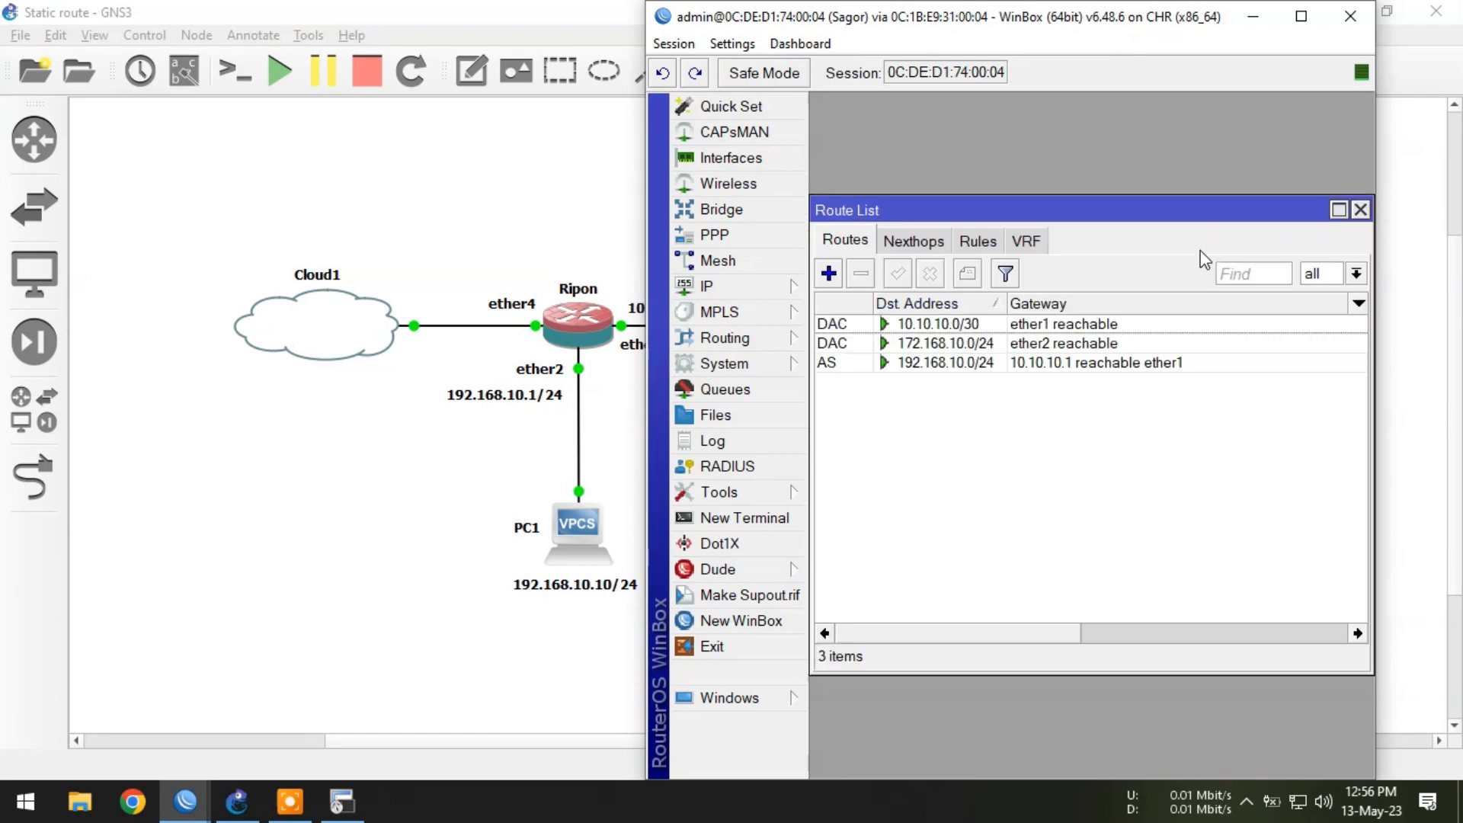
{"action": "left_click", "coordinate": [1019, 466]}
{"action": "left_click", "coordinate": [907, 329]}
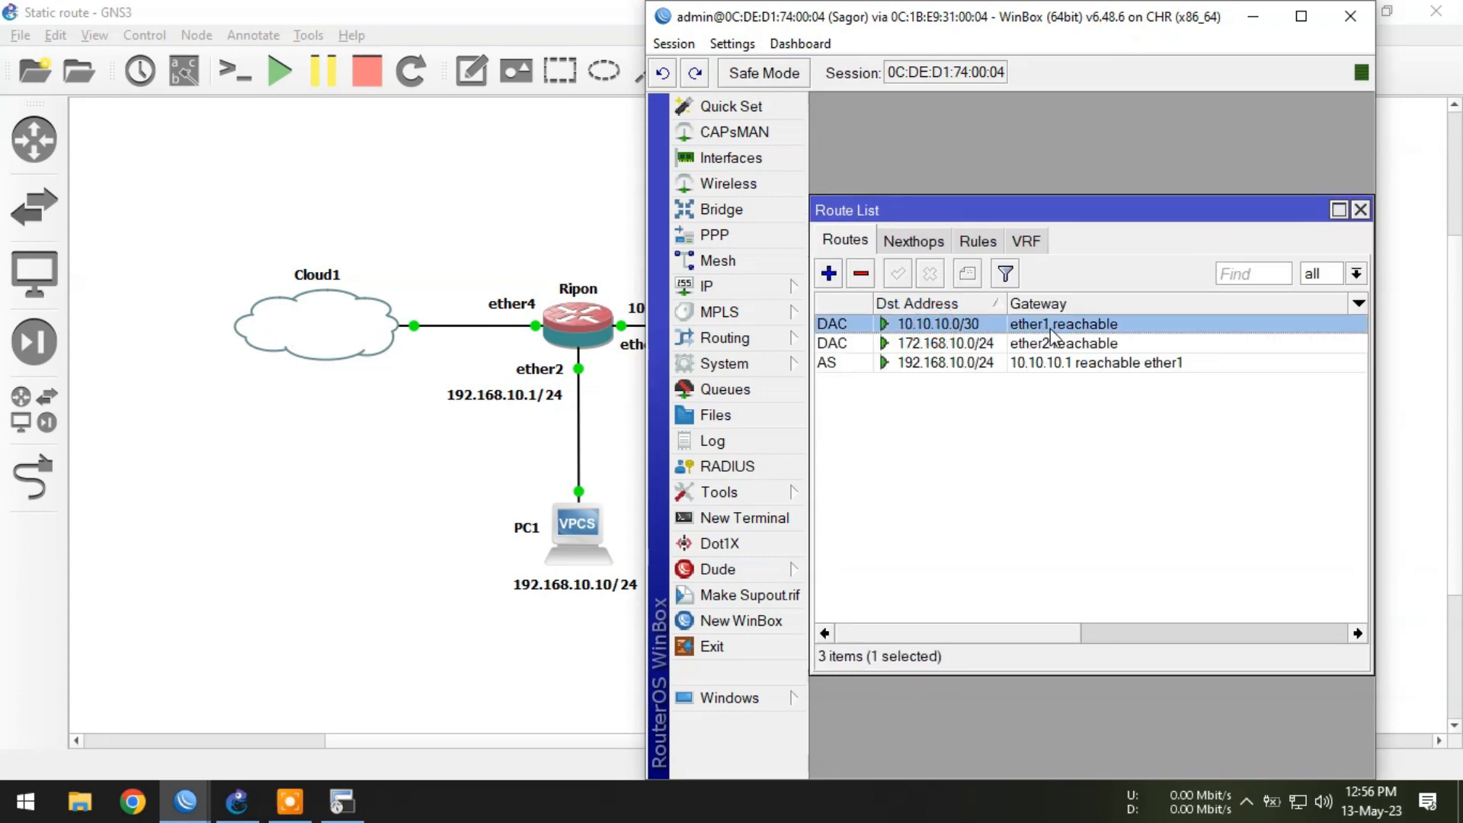
{"action": "left_click", "coordinate": [1019, 467]}
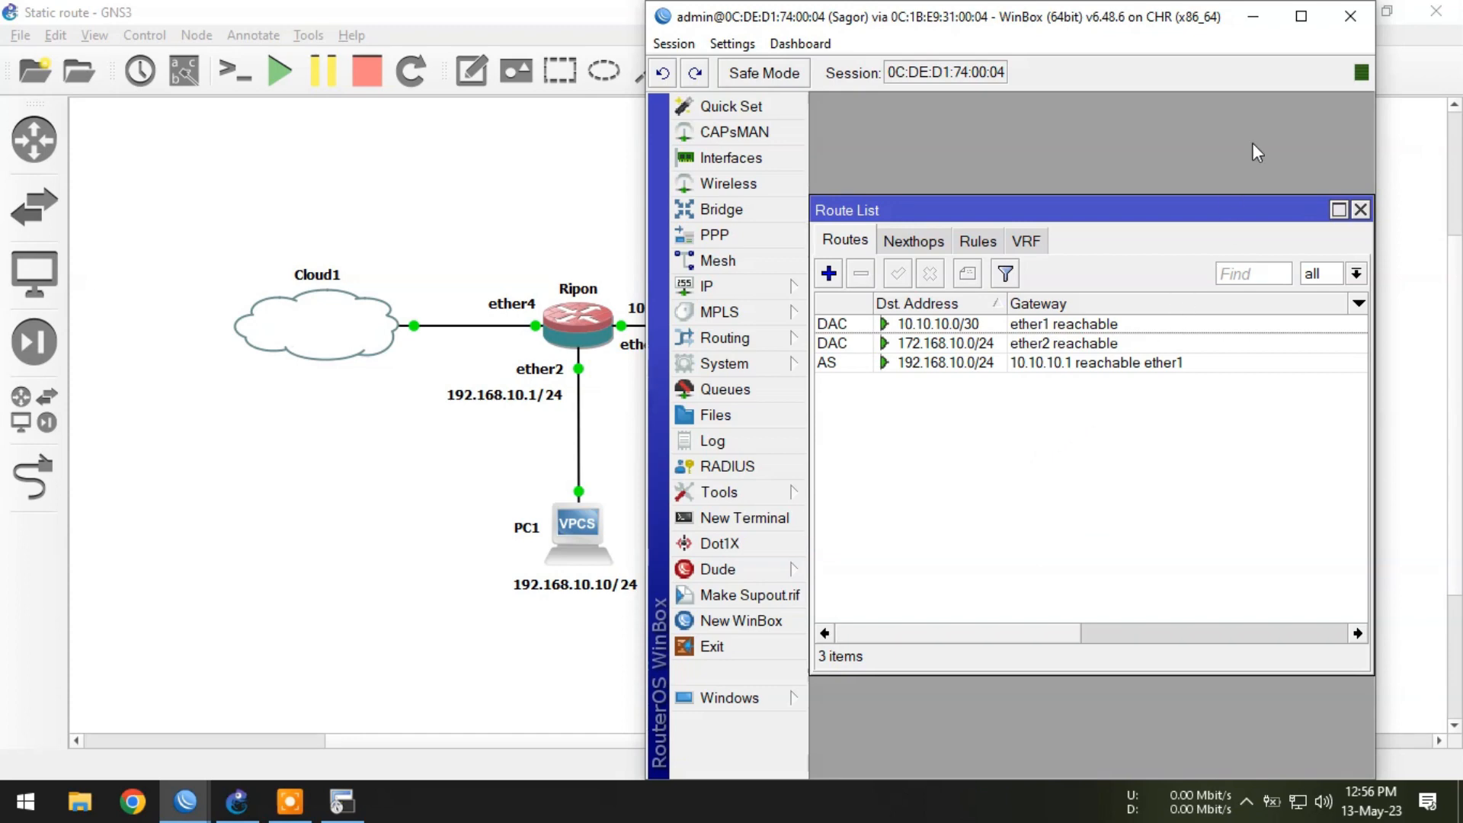
- Switch to PC2's console in SecureCRT and repeat the ping to PC1 at 192.168.10.10
{"action": "left_click", "coordinate": [1253, 18]}
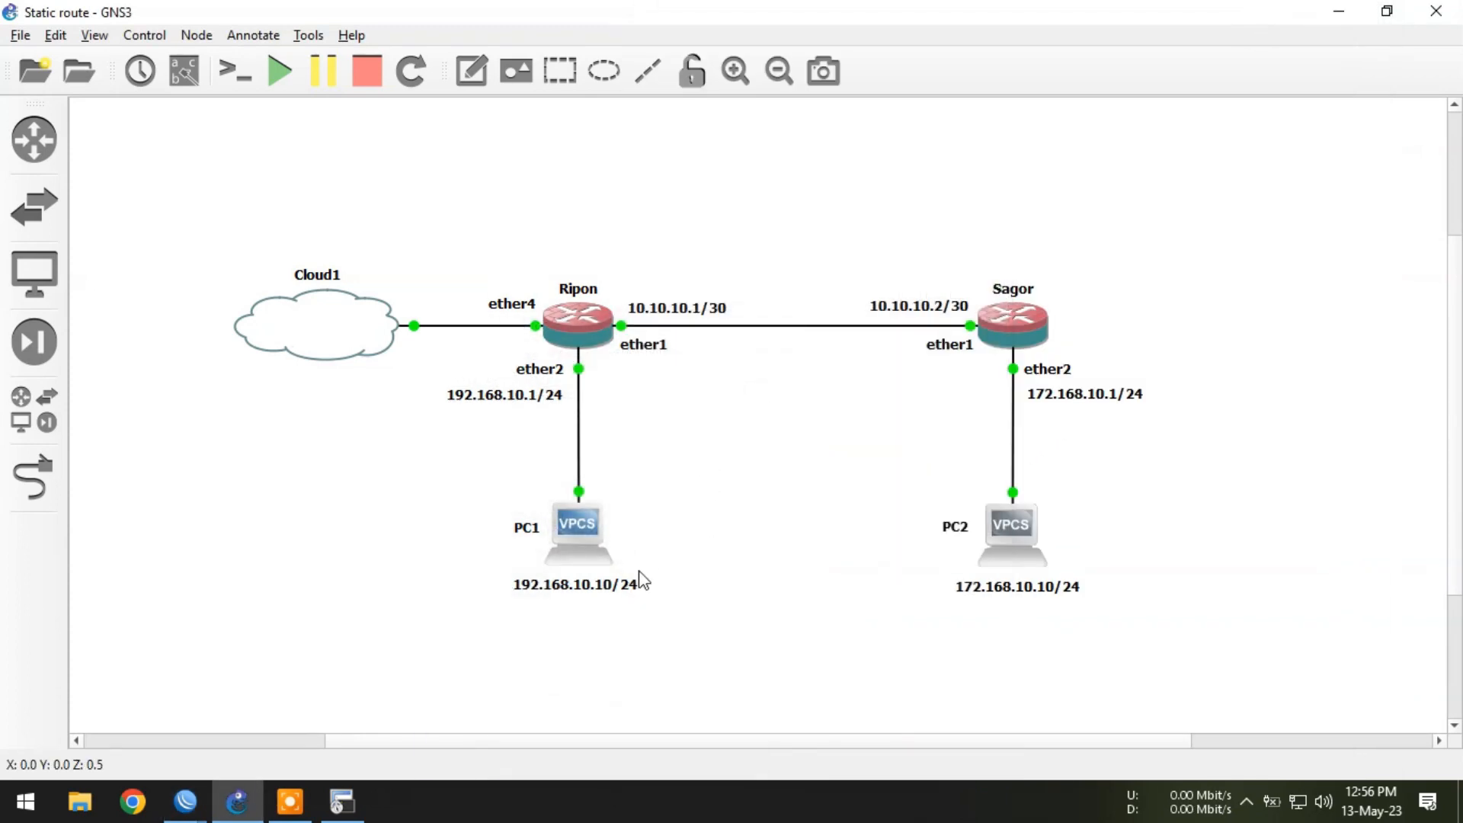
{"action": "left_click", "coordinate": [343, 800]}
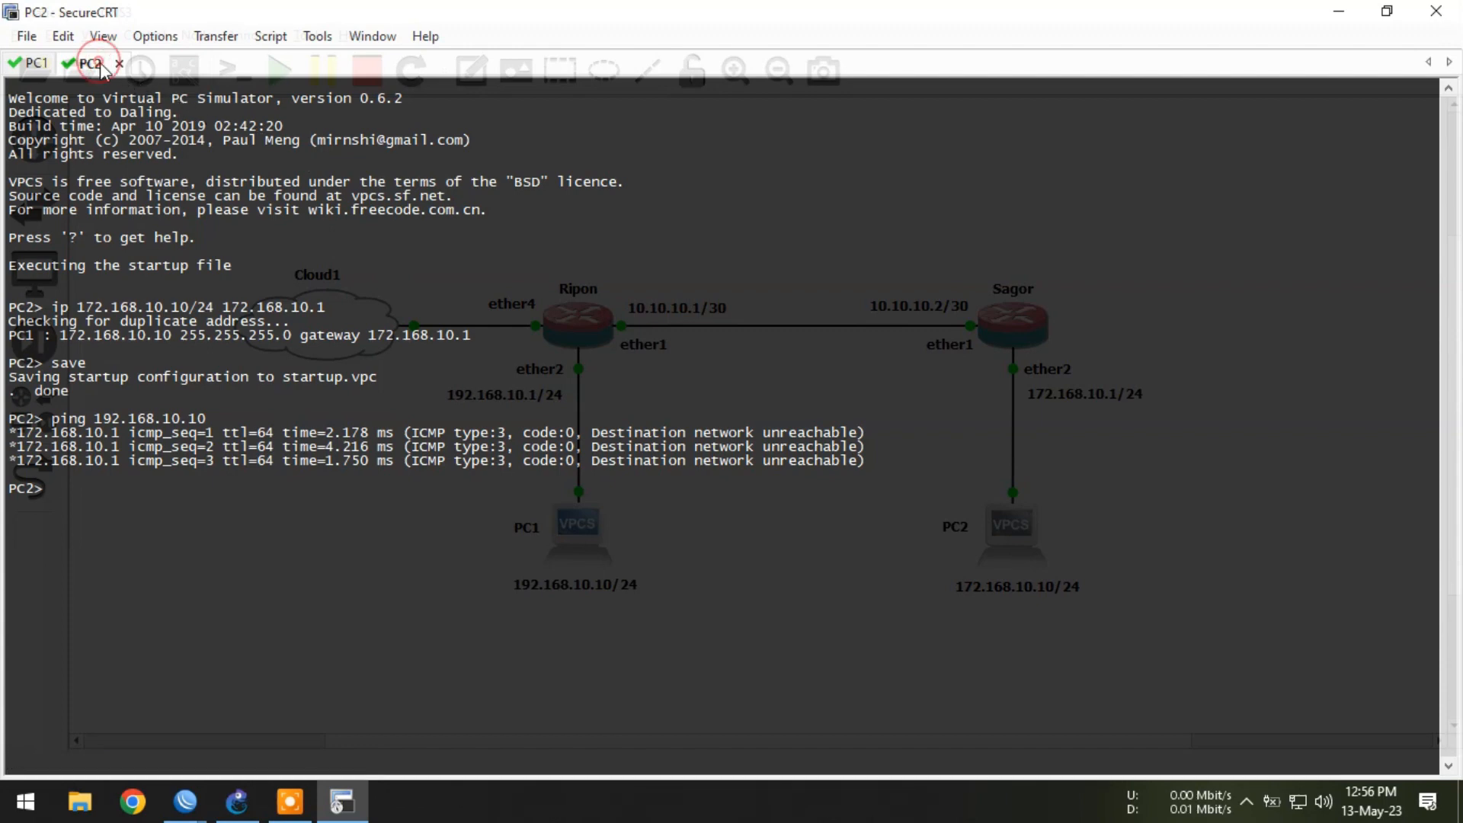
{"action": "key", "text": "Up"}
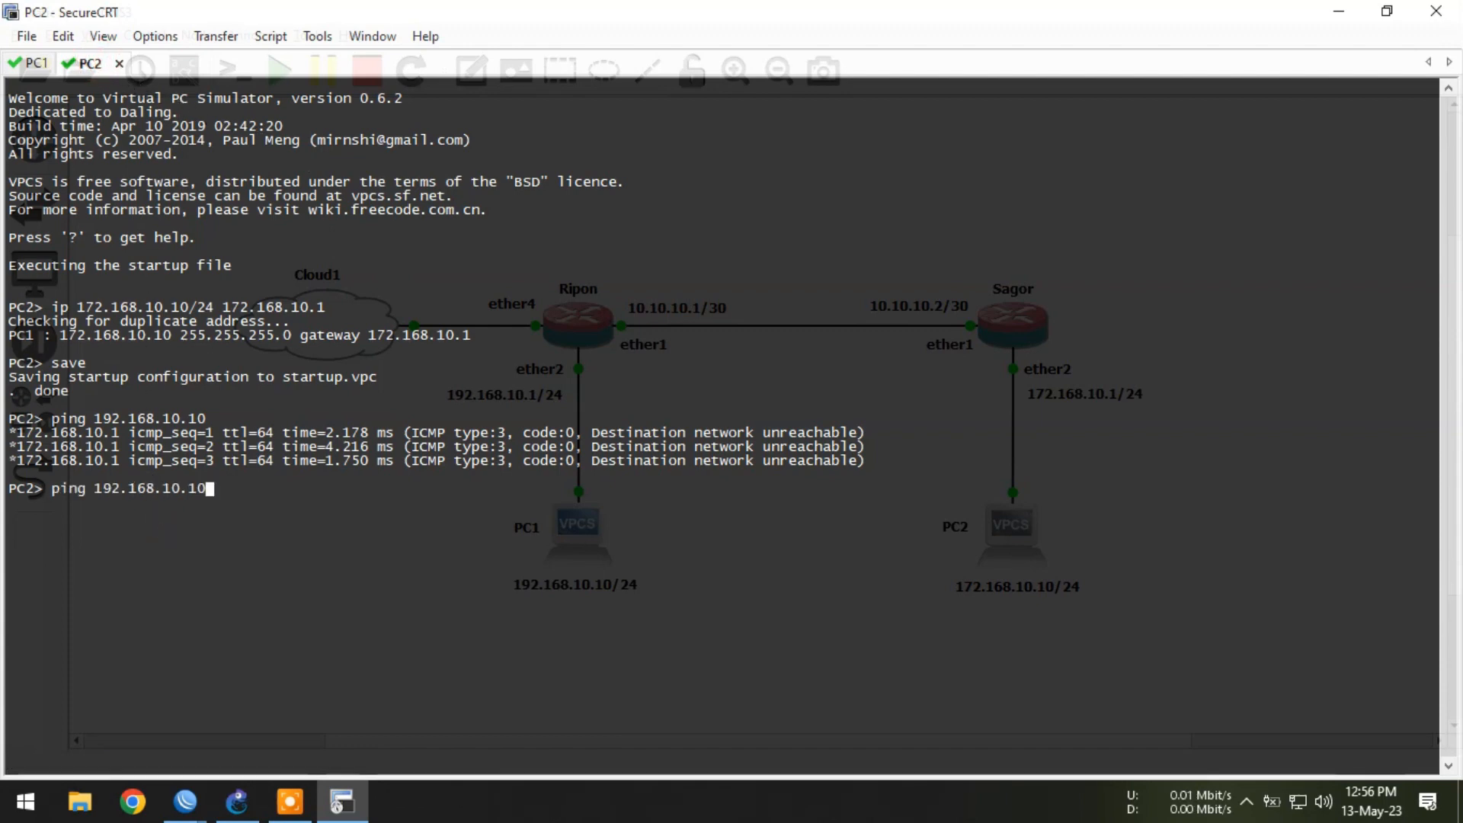
{"action": "key", "text": "Return"}
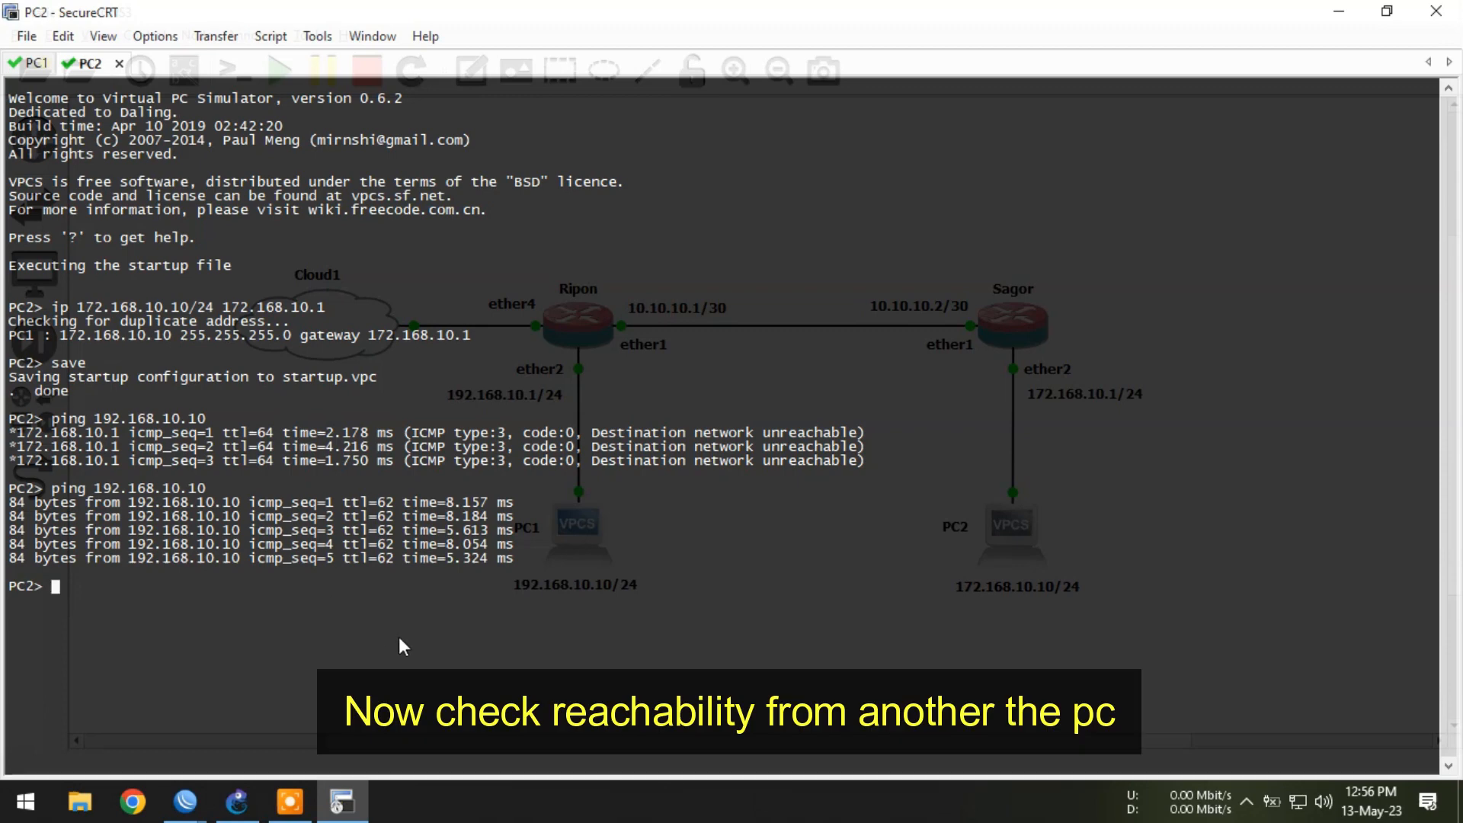
- Switch to PC1's console and try to ping PC2 at 172.168.10.10
{"action": "left_click", "coordinate": [34, 62]}
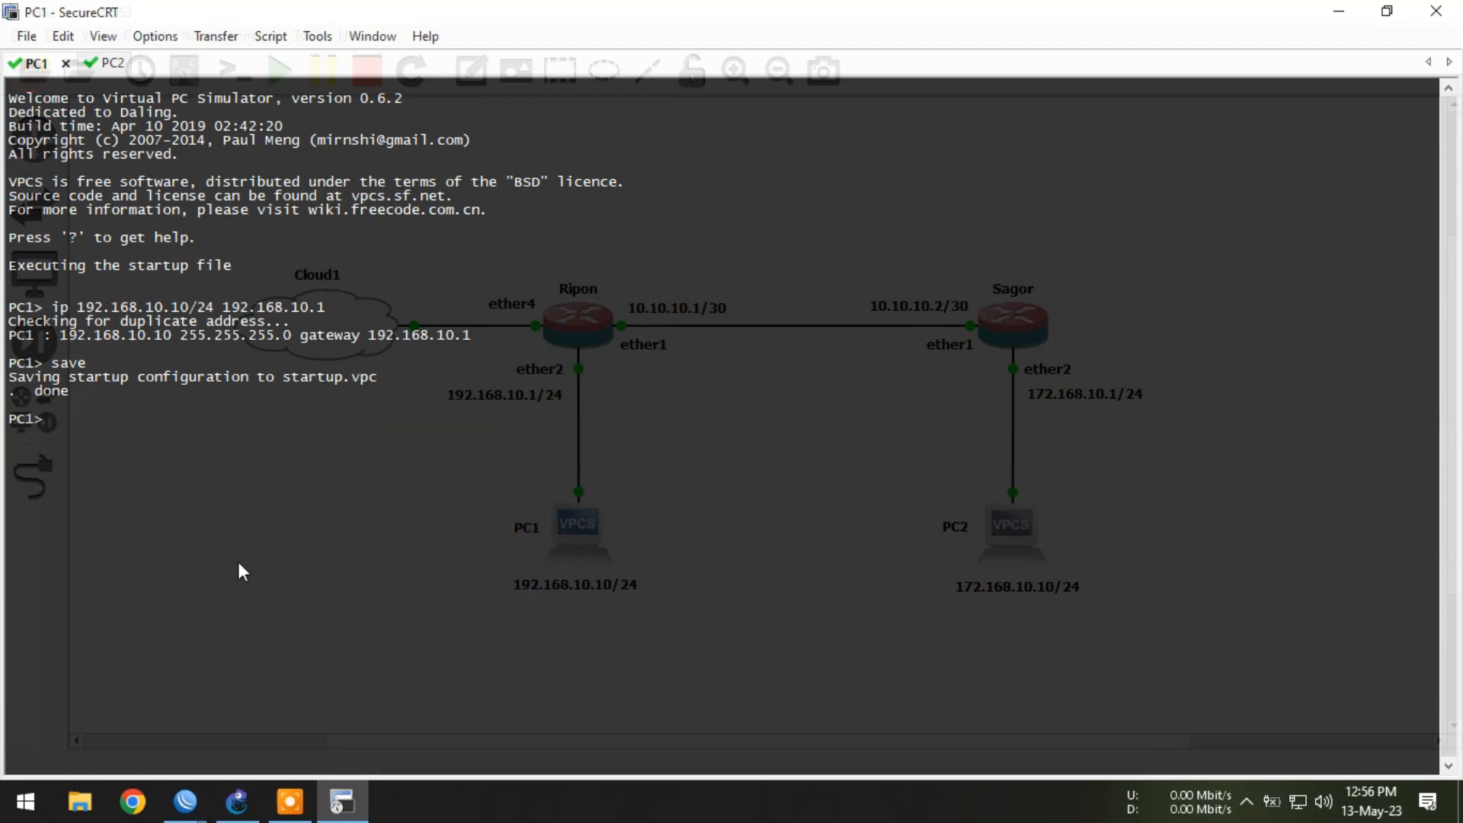
{"action": "type", "text": "ping"}
{"action": "type", "text": "172.168.10.10"}
{"action": "key", "text": "Return"}
- Recall the mistyped command, insert the missing space so it reads "ping 172.168.10.10", run it, and stop the ping after a few replies
{"action": "key", "text": "Up"}
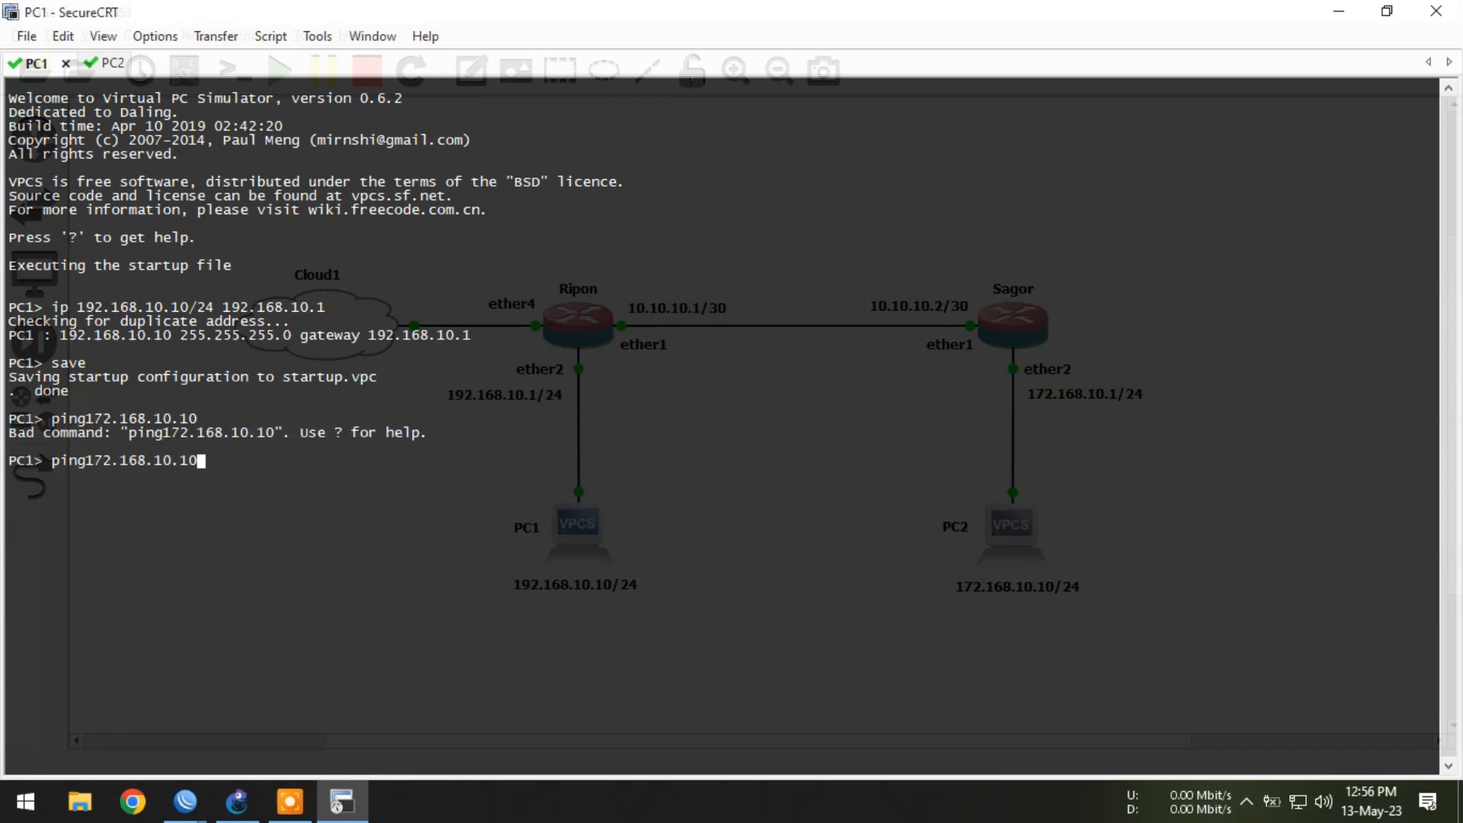
{"action": "key", "text": "Left"}
{"action": "key", "text": "Left"}
{"action": "key", "text": "Left"}
{"action": "key", "text": "Left"}
{"action": "key", "text": "Left"}
{"action": "key", "text": "Left"}
{"action": "key", "text": "Left"}
{"action": "key", "text": "Left"}
{"action": "key", "text": "Left"}
{"action": "key", "text": "Left"}
{"action": "key", "text": "Left"}
{"action": "key", "text": "Left"}
{"action": "key", "text": "Left"}
{"action": "key", "text": "Return"}
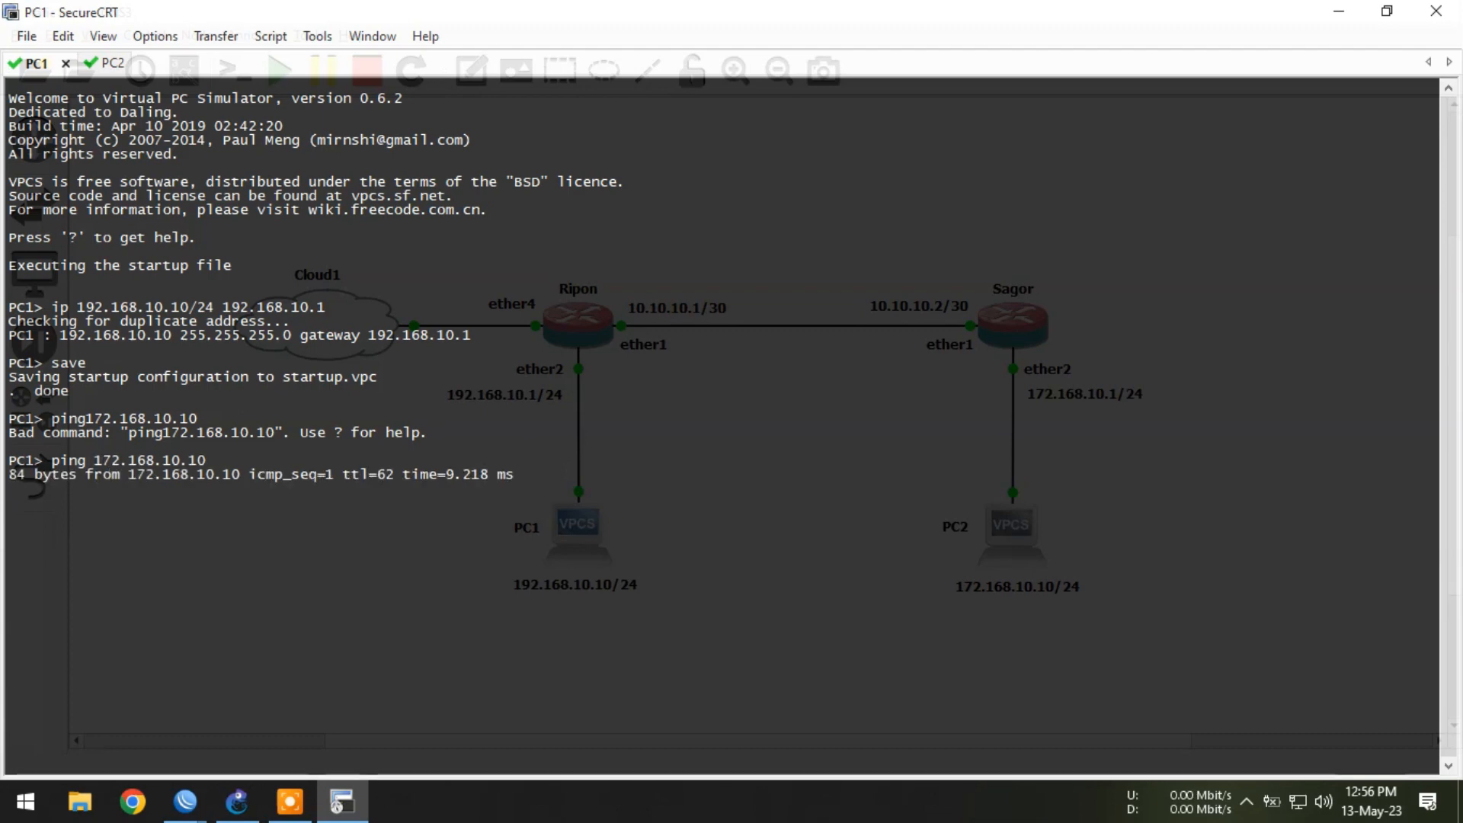
{"action": "key", "text": "ctrl+c"}
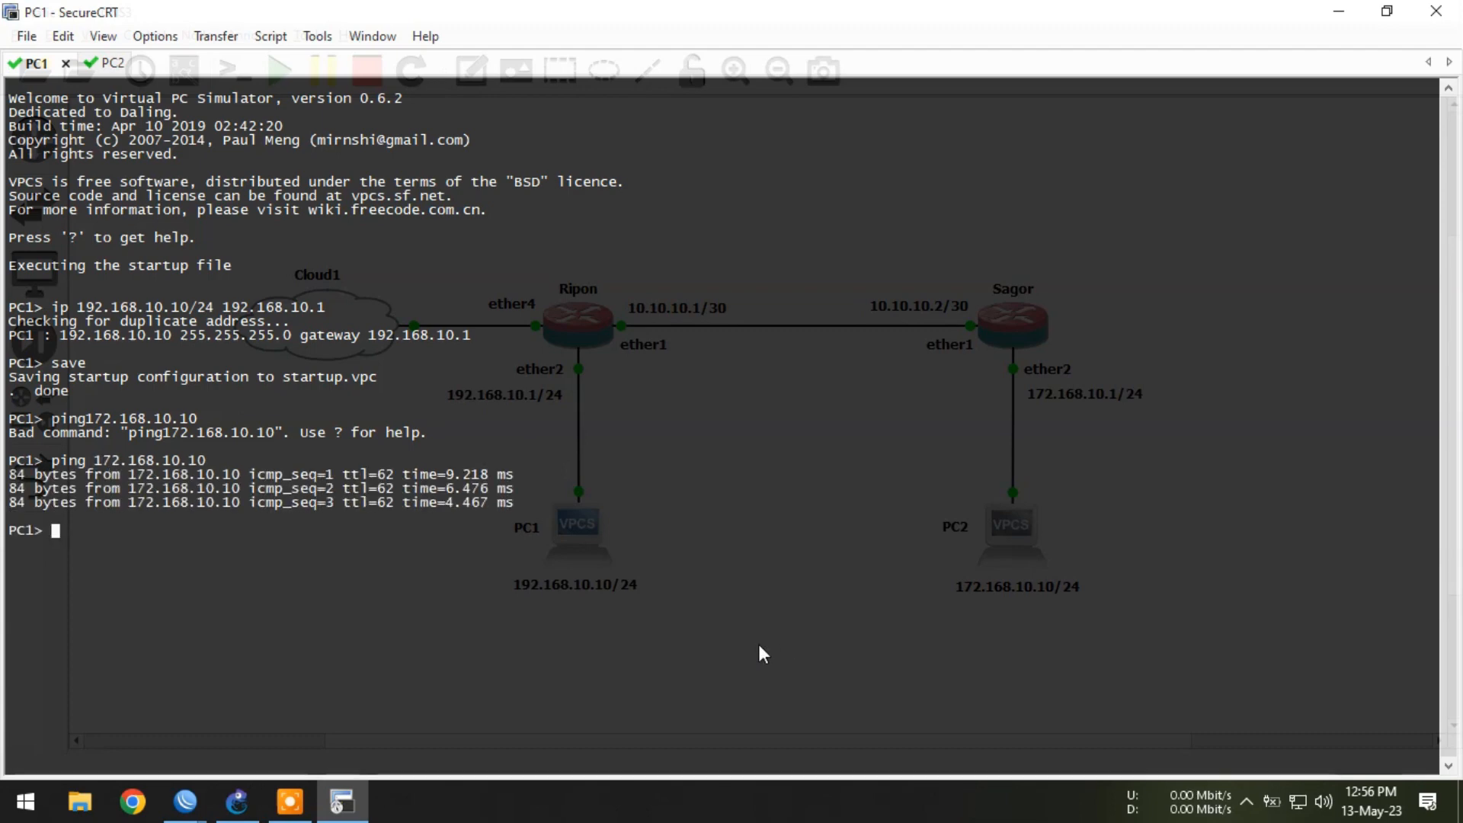